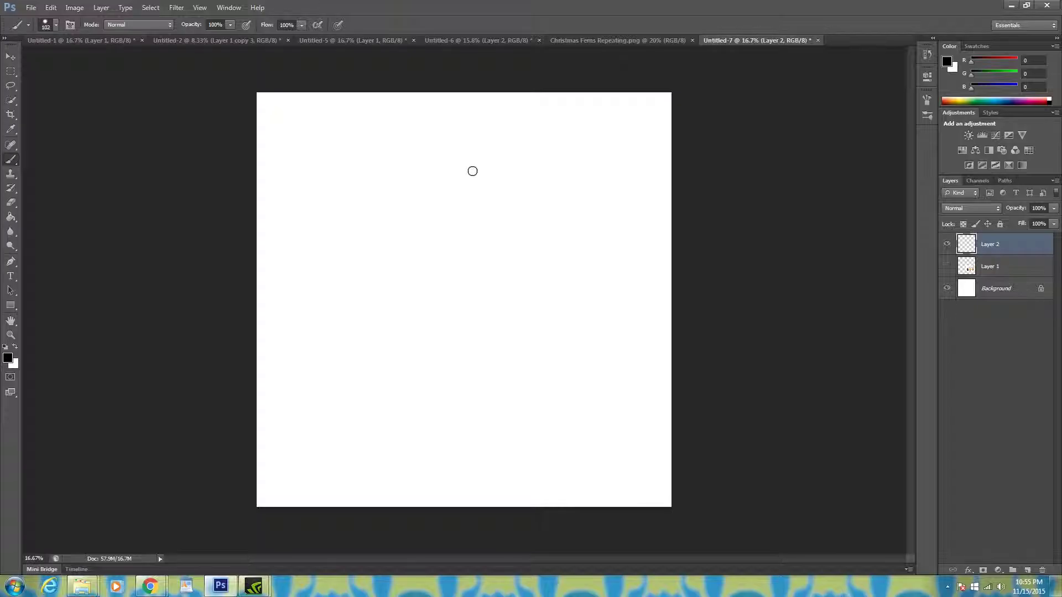
Paint black outlines of two large branching, flame-like shapes on Layer 2, one at the upper left of the canvas and one below it.
{"action": "mouse_move", "coordinate": [473, 172]}
{"action": "left_mouse_down"}
{"action": "mouse_move", "coordinate": [464, 274]}
{"action": "mouse_move", "coordinate": [442, 330]}
{"action": "mouse_move", "coordinate": [353, 371]}
{"action": "mouse_move", "coordinate": [318, 416]}
{"action": "mouse_move", "coordinate": [307, 459]}
{"action": "left_mouse_up"}
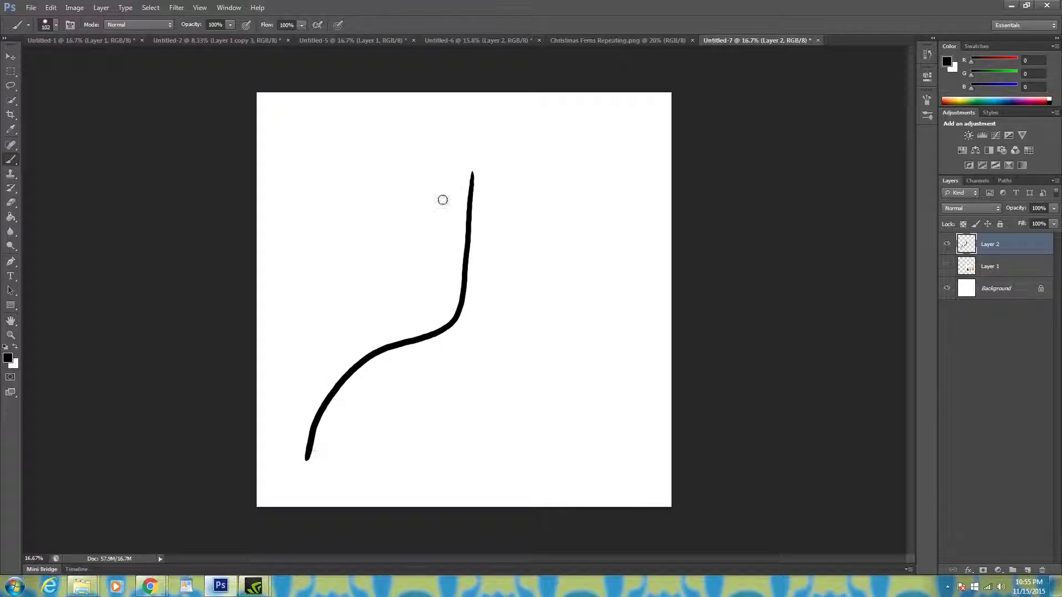
{"action": "mouse_move", "coordinate": [471, 173]}
{"action": "left_mouse_down"}
{"action": "mouse_move", "coordinate": [440, 269]}
{"action": "mouse_move", "coordinate": [422, 285]}
{"action": "mouse_move", "coordinate": [409, 278]}
{"action": "mouse_move", "coordinate": [379, 184]}
{"action": "mouse_move", "coordinate": [364, 279]}
{"action": "mouse_move", "coordinate": [330, 292]}
{"action": "mouse_move", "coordinate": [303, 260]}
{"action": "mouse_move", "coordinate": [291, 289]}
{"action": "mouse_move", "coordinate": [310, 462]}
{"action": "left_mouse_up"}
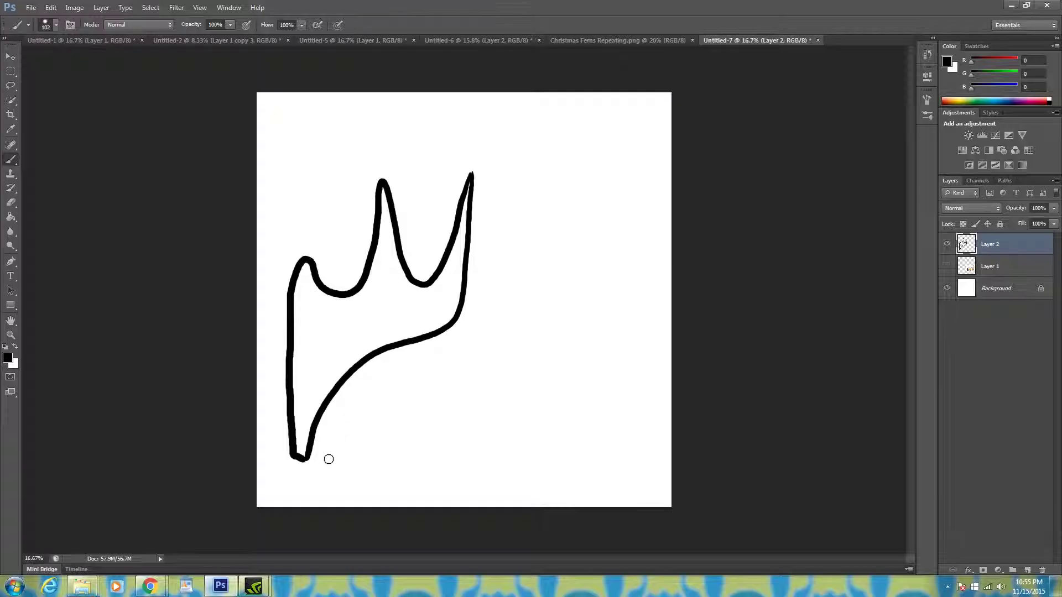
{"action": "mouse_move", "coordinate": [325, 467]}
{"action": "left_mouse_down"}
{"action": "mouse_move", "coordinate": [334, 445]}
{"action": "mouse_move", "coordinate": [413, 428]}
{"action": "mouse_move", "coordinate": [434, 387]}
{"action": "mouse_move", "coordinate": [469, 405]}
{"action": "mouse_move", "coordinate": [522, 246]}
{"action": "mouse_move", "coordinate": [527, 364]}
{"action": "mouse_move", "coordinate": [546, 382]}
{"action": "mouse_move", "coordinate": [562, 320]}
{"action": "mouse_move", "coordinate": [567, 194]}
{"action": "mouse_move", "coordinate": [588, 233]}
{"action": "mouse_move", "coordinate": [600, 313]}
{"action": "mouse_move", "coordinate": [603, 427]}
{"action": "mouse_move", "coordinate": [576, 450]}
{"action": "mouse_move", "coordinate": [346, 468]}
{"action": "mouse_move", "coordinate": [325, 490]}
{"action": "mouse_move", "coordinate": [330, 453]}
{"action": "mouse_move", "coordinate": [381, 438]}
{"action": "left_mouse_up"}
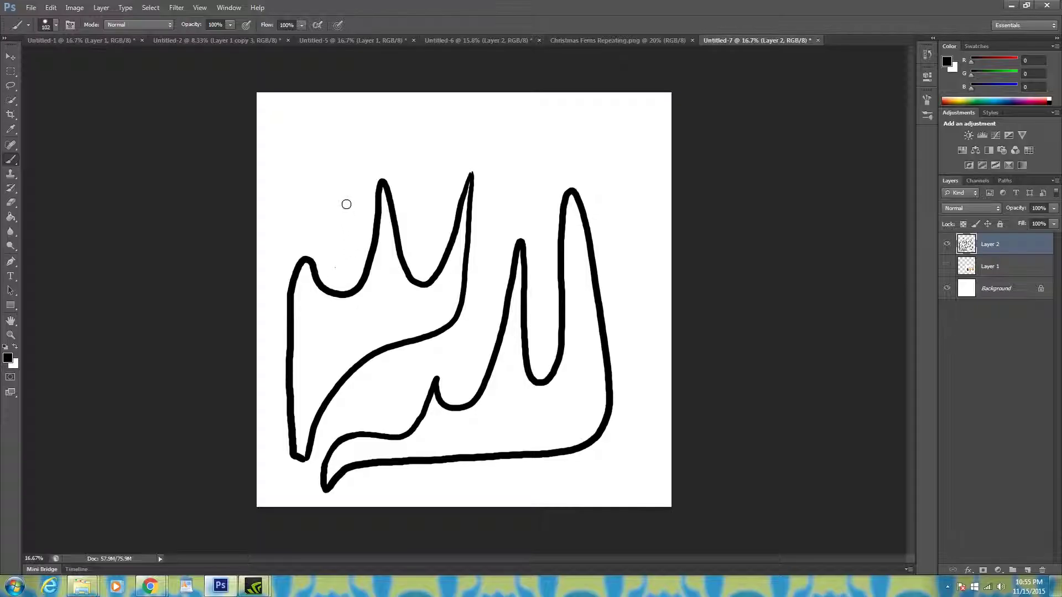
Paint three small closed leaf-like flames above the peaks of the two large shapes, undoing any stray strokes.
{"action": "left_click", "coordinate": [345, 202], "text": "shift"}
{"action": "left_click", "coordinate": [51, 7]}
{"action": "left_click", "coordinate": [56, 19]}
{"action": "mouse_move", "coordinate": [335, 267]}
{"action": "left_mouse_down"}
{"action": "mouse_move", "coordinate": [356, 237]}
{"action": "mouse_move", "coordinate": [354, 199]}
{"action": "mouse_move", "coordinate": [328, 115]}
{"action": "mouse_move", "coordinate": [300, 182]}
{"action": "mouse_move", "coordinate": [332, 233]}
{"action": "mouse_move", "coordinate": [331, 272]}
{"action": "mouse_move", "coordinate": [356, 236]}
{"action": "mouse_move", "coordinate": [354, 186]}
{"action": "left_mouse_up"}
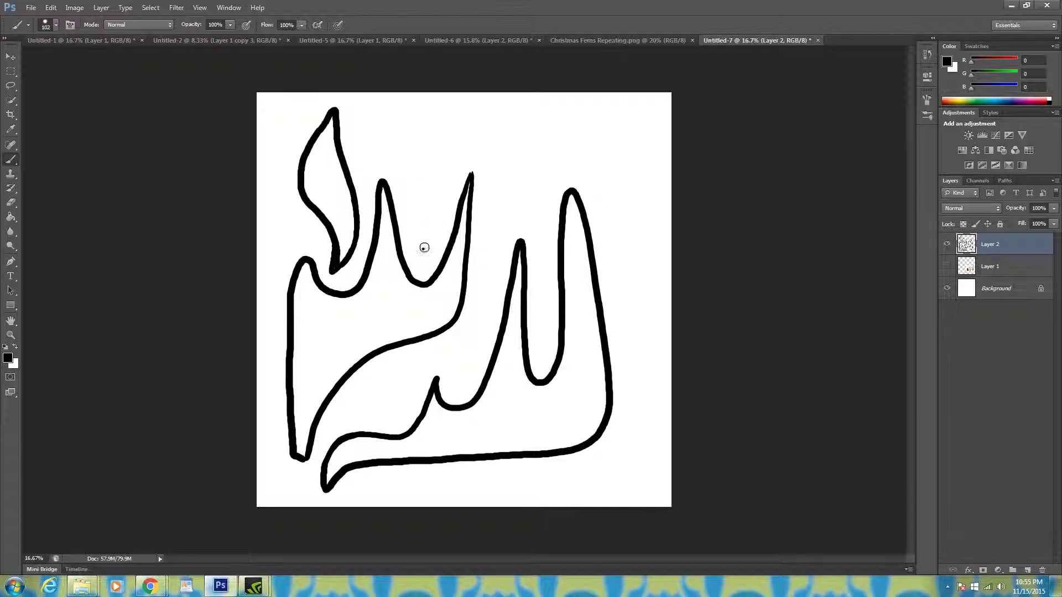
{"action": "mouse_move", "coordinate": [424, 247]}
{"action": "left_mouse_down"}
{"action": "mouse_move", "coordinate": [444, 134]}
{"action": "mouse_move", "coordinate": [413, 148]}
{"action": "mouse_move", "coordinate": [404, 191]}
{"action": "mouse_move", "coordinate": [419, 254]}
{"action": "left_mouse_up"}
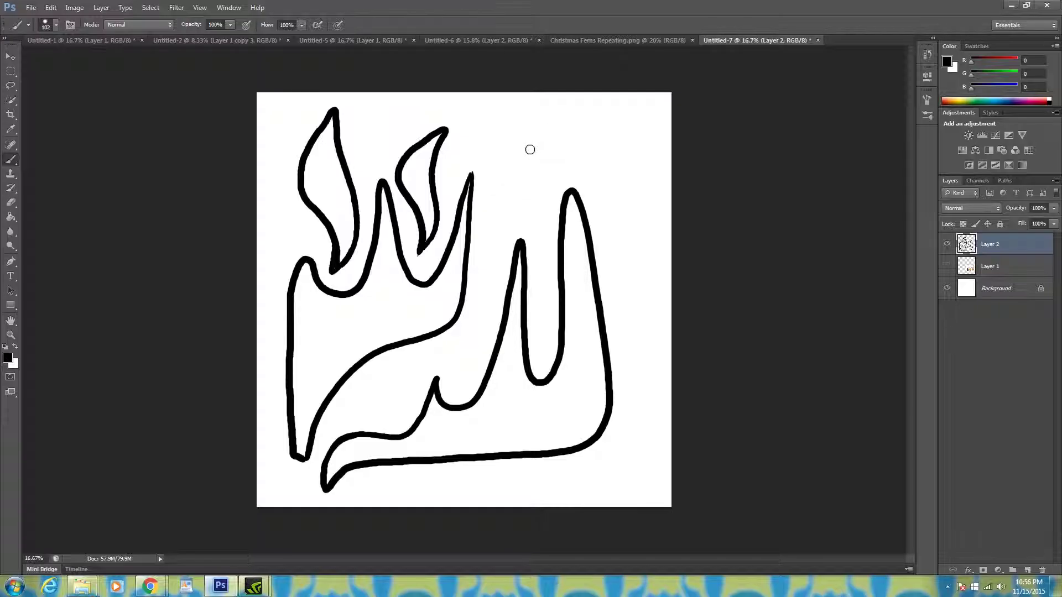
{"action": "mouse_move", "coordinate": [534, 231]}
{"action": "left_mouse_down"}
{"action": "mouse_move", "coordinate": [494, 130]}
{"action": "mouse_move", "coordinate": [526, 145]}
{"action": "mouse_move", "coordinate": [545, 177]}
{"action": "mouse_move", "coordinate": [534, 229]}
{"action": "mouse_move", "coordinate": [526, 192]}
{"action": "mouse_move", "coordinate": [486, 136]}
{"action": "mouse_move", "coordinate": [537, 154]}
{"action": "mouse_move", "coordinate": [538, 219]}
{"action": "left_mouse_up"}
{"action": "key", "text": "alt+e"}
{"action": "key", "text": "u"}
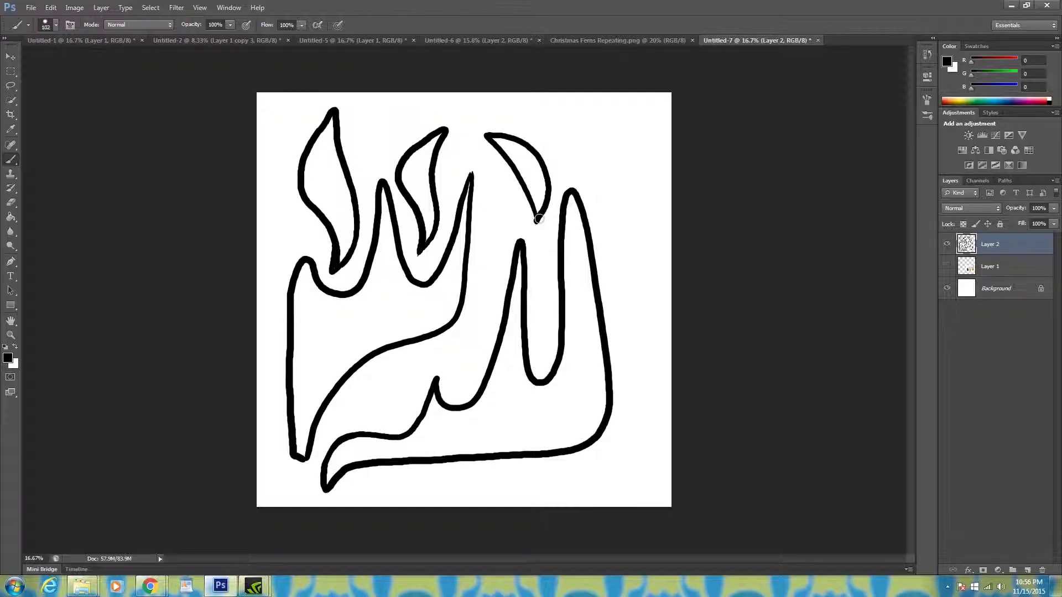
Paint a broken diagonal line from the canvas's left edge through the gap between the large shapes to its bottom edge.
{"action": "left_click_drag", "start_coordinate": [457, 458], "coordinate": [525, 506]}
{"action": "left_click_drag", "start_coordinate": [415, 418], "coordinate": [359, 365]}
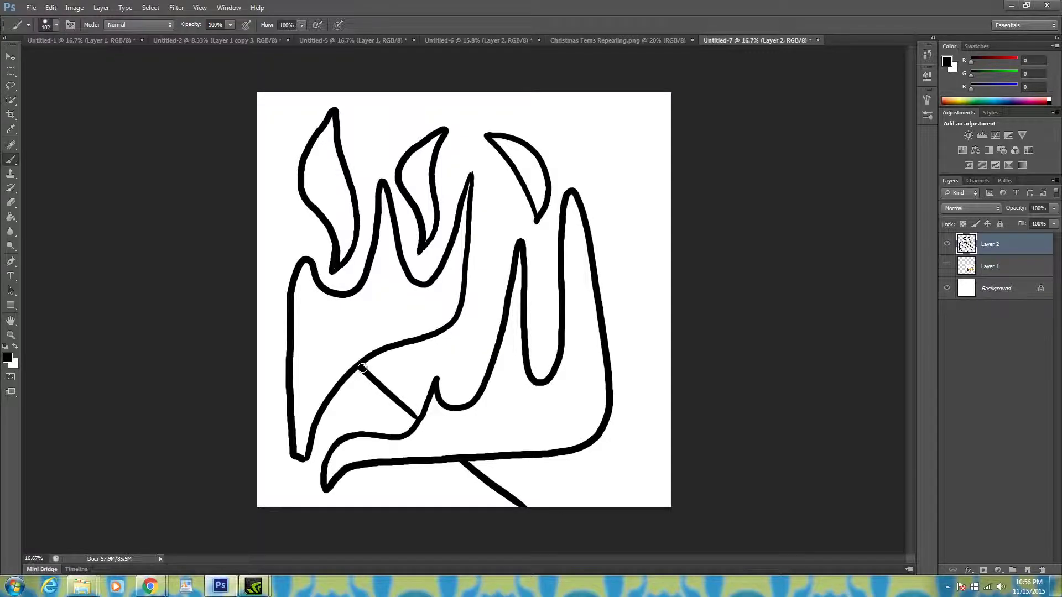
{"action": "left_click_drag", "start_coordinate": [280, 293], "coordinate": [241, 266]}
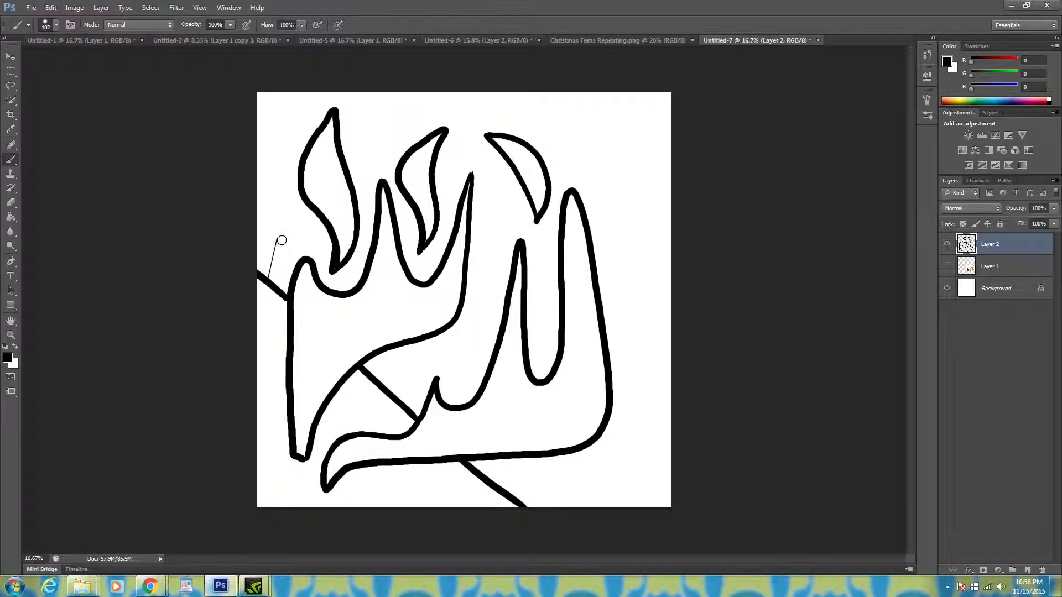
Paint two adjoining scallops above the diagonal line at the canvas's bottom edge and two at its left edge, redoing the smaller bottom one.
{"action": "key", "text": "alt+e"}
{"action": "key", "text": "Escape"}
{"action": "mouse_move", "coordinate": [271, 277]}
{"action": "left_mouse_down"}
{"action": "mouse_move", "coordinate": [274, 227]}
{"action": "mouse_move", "coordinate": [243, 166]}
{"action": "left_mouse_up"}
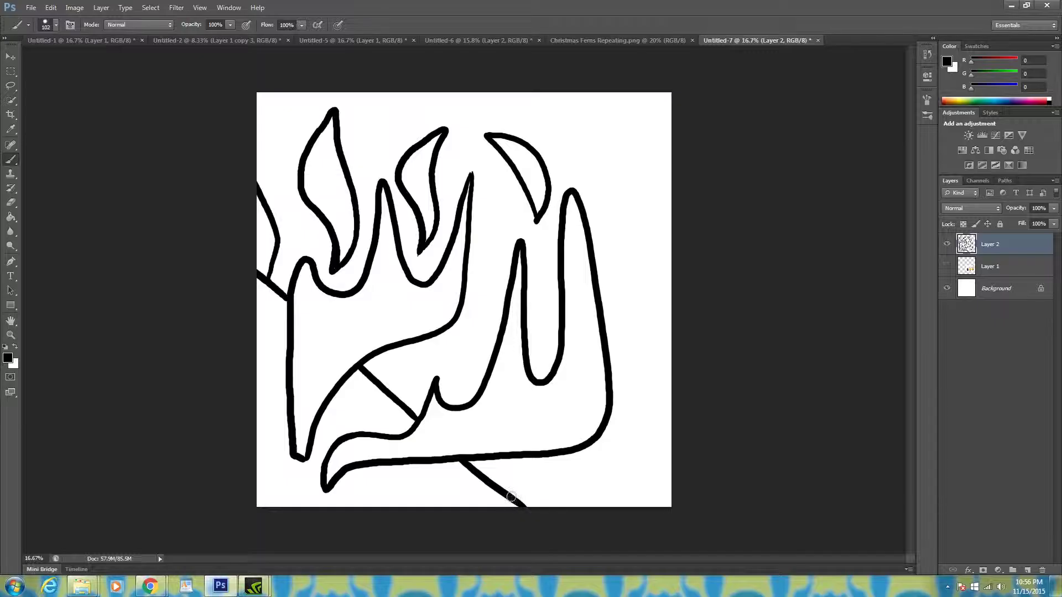
{"action": "mouse_move", "coordinate": [512, 496]}
{"action": "left_mouse_down"}
{"action": "mouse_move", "coordinate": [552, 483]}
{"action": "mouse_move", "coordinate": [611, 518]}
{"action": "left_mouse_up"}
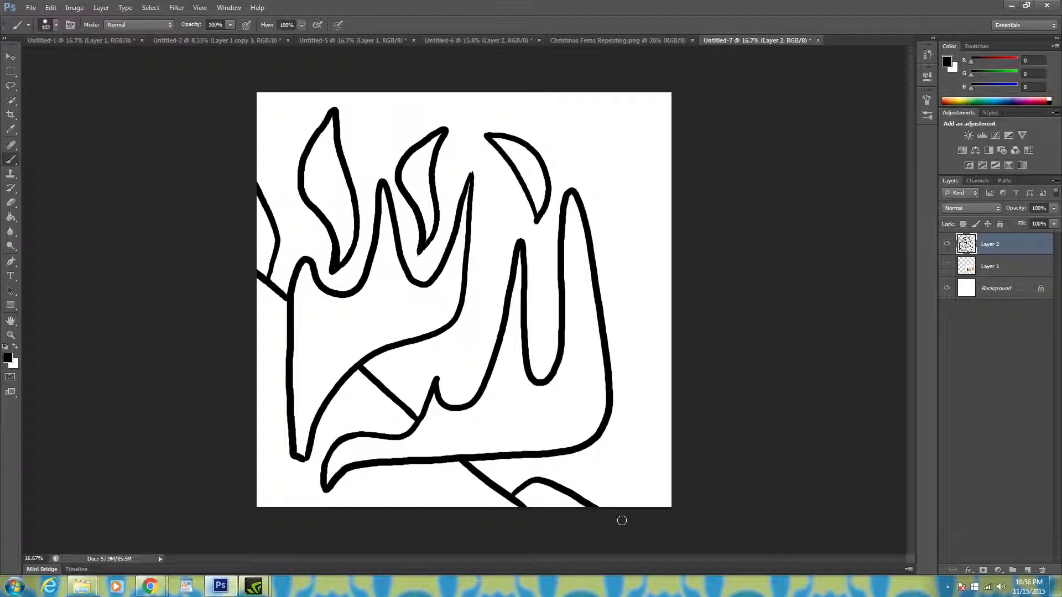
{"action": "mouse_move", "coordinate": [578, 492]}
{"action": "left_mouse_down"}
{"action": "mouse_move", "coordinate": [599, 485]}
{"action": "mouse_move", "coordinate": [619, 500]}
{"action": "mouse_move", "coordinate": [623, 525]}
{"action": "left_mouse_up"}
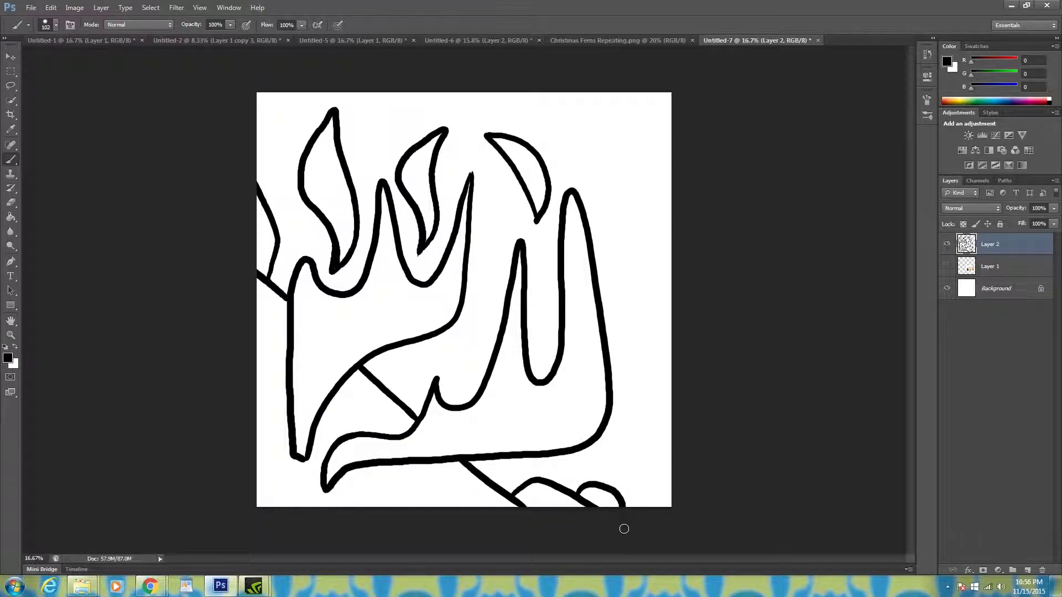
{"action": "left_click", "coordinate": [50, 8]}
{"action": "left_click", "coordinate": [50, 7]}
{"action": "left_click", "coordinate": [50, 8]}
{"action": "left_click", "coordinate": [50, 21]}
{"action": "mouse_move", "coordinate": [574, 494]}
{"action": "left_mouse_down"}
{"action": "mouse_move", "coordinate": [608, 482]}
{"action": "mouse_move", "coordinate": [629, 528]}
{"action": "left_mouse_up"}
{"action": "mouse_move", "coordinate": [264, 202]}
{"action": "left_mouse_down"}
{"action": "mouse_move", "coordinate": [274, 179]}
{"action": "mouse_move", "coordinate": [255, 155]}
{"action": "left_mouse_up"}
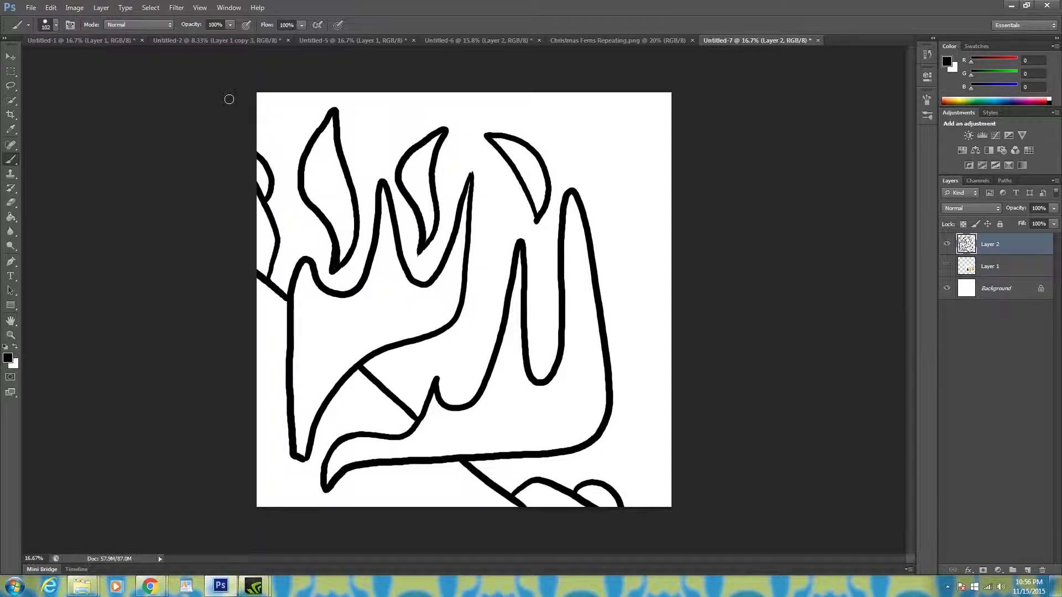
Create a document from the 30 in X 30 in preset and float it in an enlarged window beside the drawing.
{"action": "left_click", "coordinate": [31, 7]}
{"action": "left_click", "coordinate": [41, 22]}
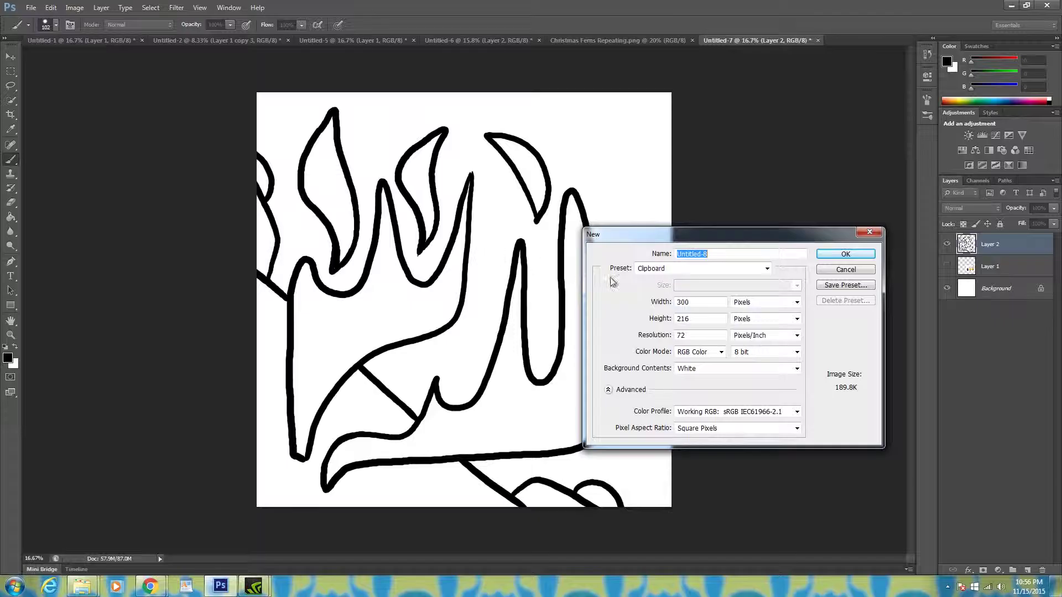
{"action": "left_click", "coordinate": [707, 269]}
{"action": "left_click", "coordinate": [691, 325]}
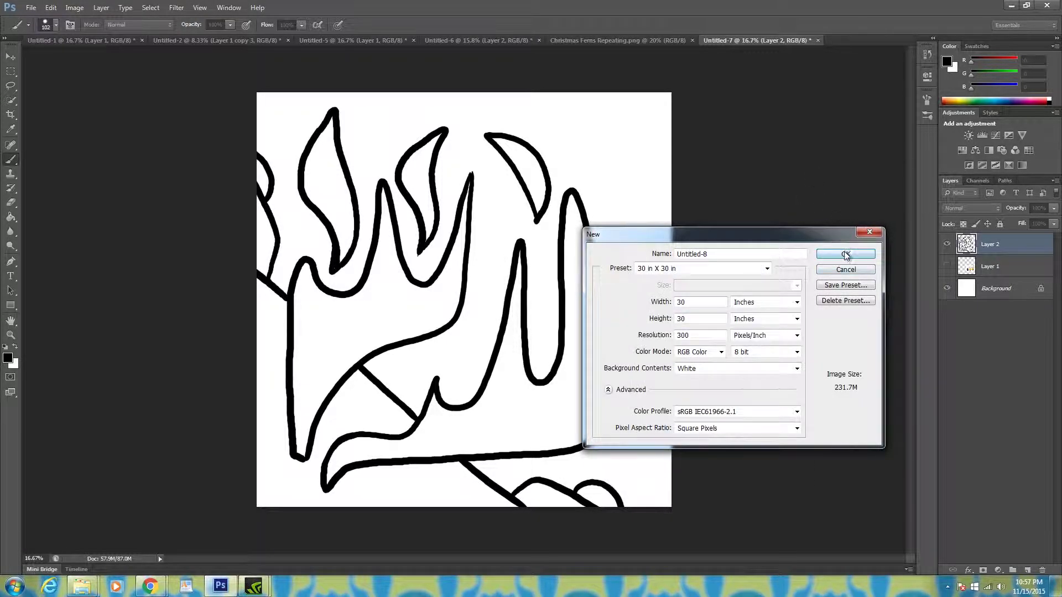
{"action": "left_click", "coordinate": [819, 254]}
{"action": "left_click_drag", "start_coordinate": [818, 41], "coordinate": [461, 84]}
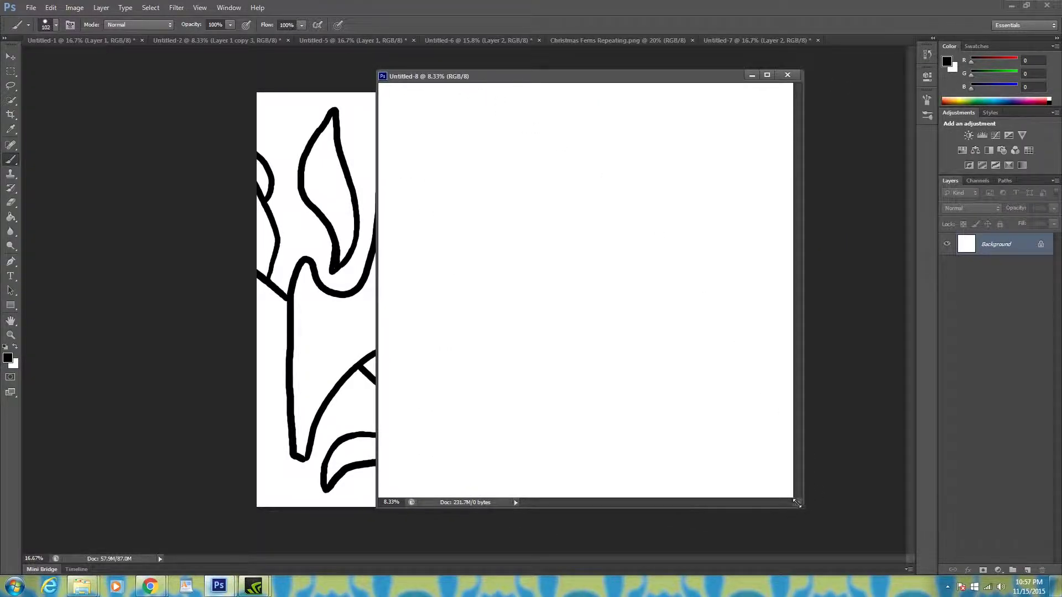
{"action": "left_click_drag", "start_coordinate": [798, 505], "coordinate": [833, 546]}
{"action": "left_click_drag", "start_coordinate": [615, 75], "coordinate": [658, 77]}
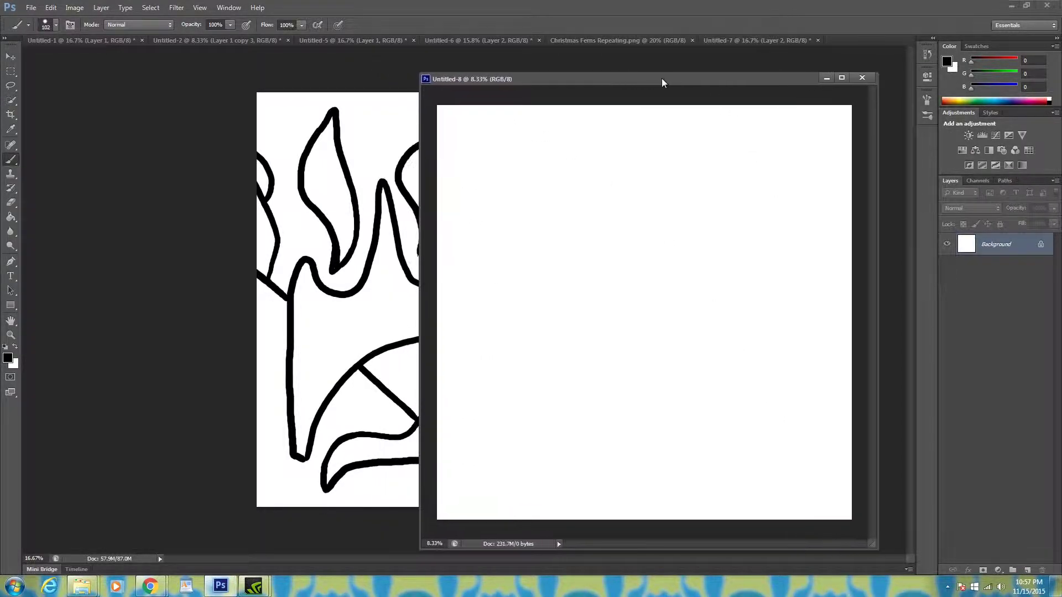
Copy the line drawing into the upper right area of the blank 30 x 30 inch document.
{"action": "left_click", "coordinate": [11, 57]}
{"action": "left_click", "coordinate": [337, 235]}
{"action": "left_click_drag", "start_coordinate": [344, 242], "coordinate": [731, 194]}
Flip the original drawing's canvas horizontally and copy the mirrored artwork beside the first copy in the 30 x 30 inch document.
{"action": "left_click", "coordinate": [268, 138]}
{"action": "left_click", "coordinate": [58, 5]}
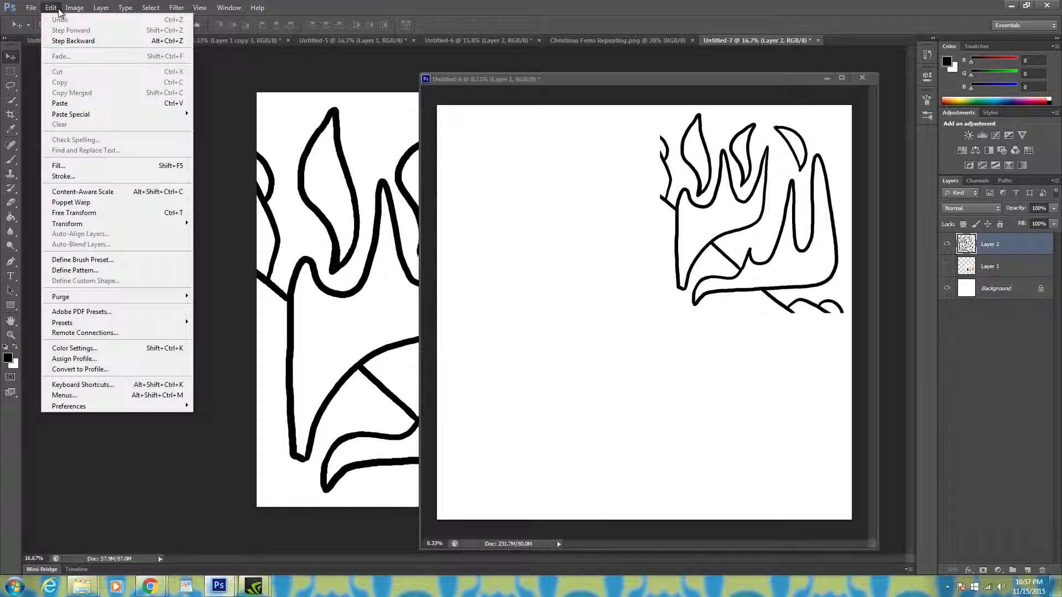
{"action": "mouse_move", "coordinate": [74, 7]}
{"action": "left_click", "coordinate": [80, 8]}
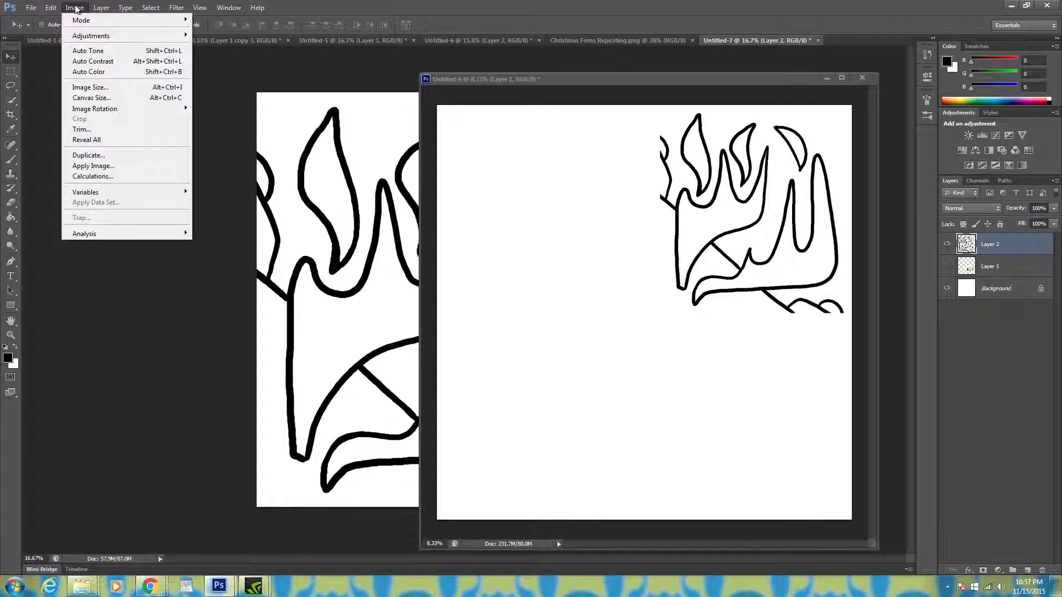
{"action": "mouse_move", "coordinate": [96, 110]}
{"action": "left_click", "coordinate": [238, 156]}
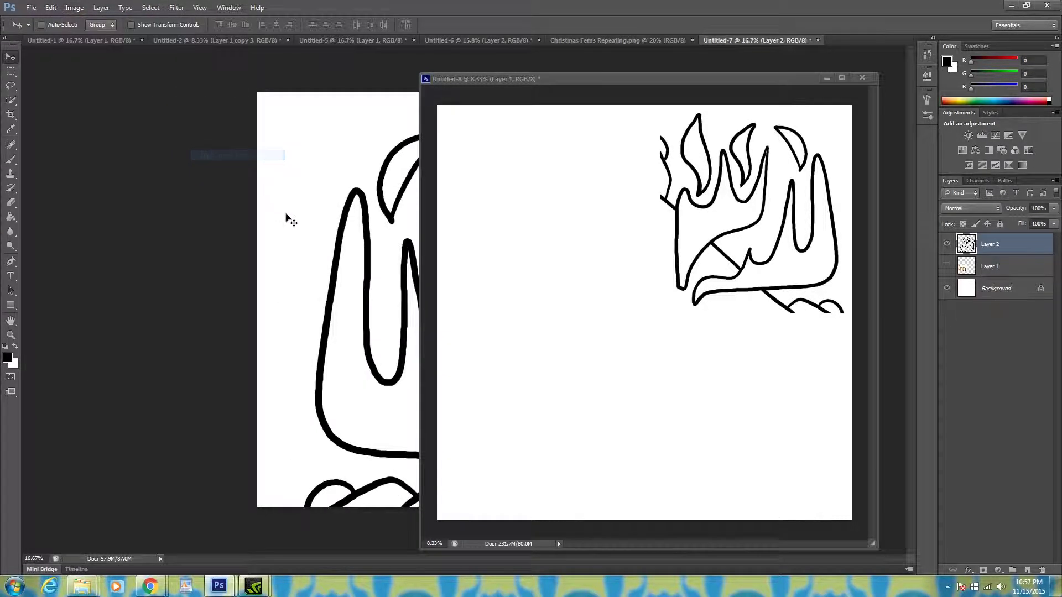
{"action": "mouse_move", "coordinate": [284, 218]}
{"action": "left_mouse_down"}
{"action": "mouse_move", "coordinate": [526, 284]}
{"action": "mouse_move", "coordinate": [540, 262]}
{"action": "mouse_move", "coordinate": [517, 207]}
{"action": "left_mouse_up"}
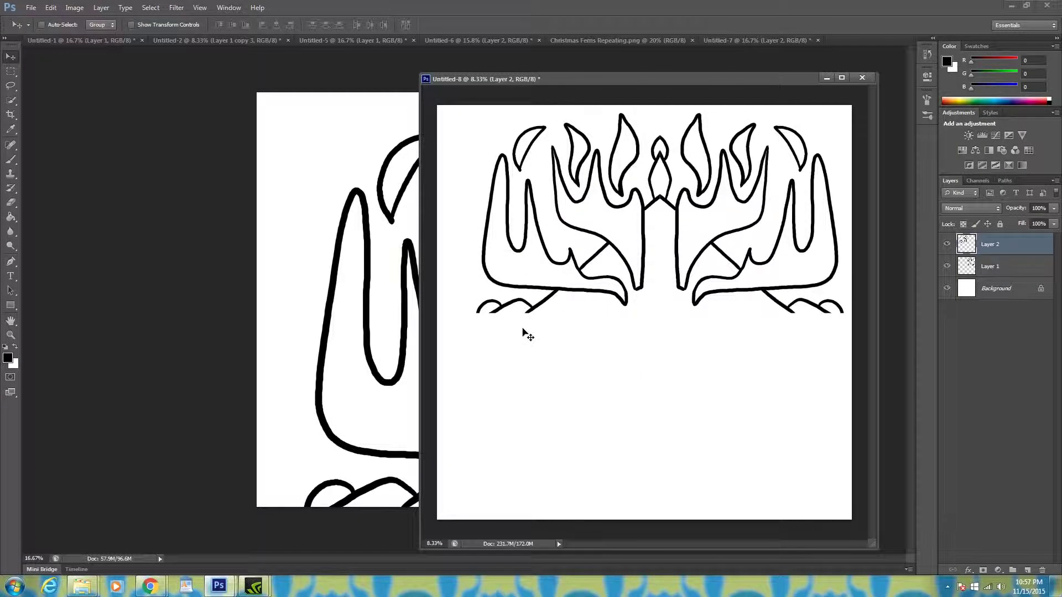
Close the 30 x 30 inch test document without saving it.
{"action": "left_click", "coordinate": [381, 276]}
{"action": "left_click", "coordinate": [74, 8]}
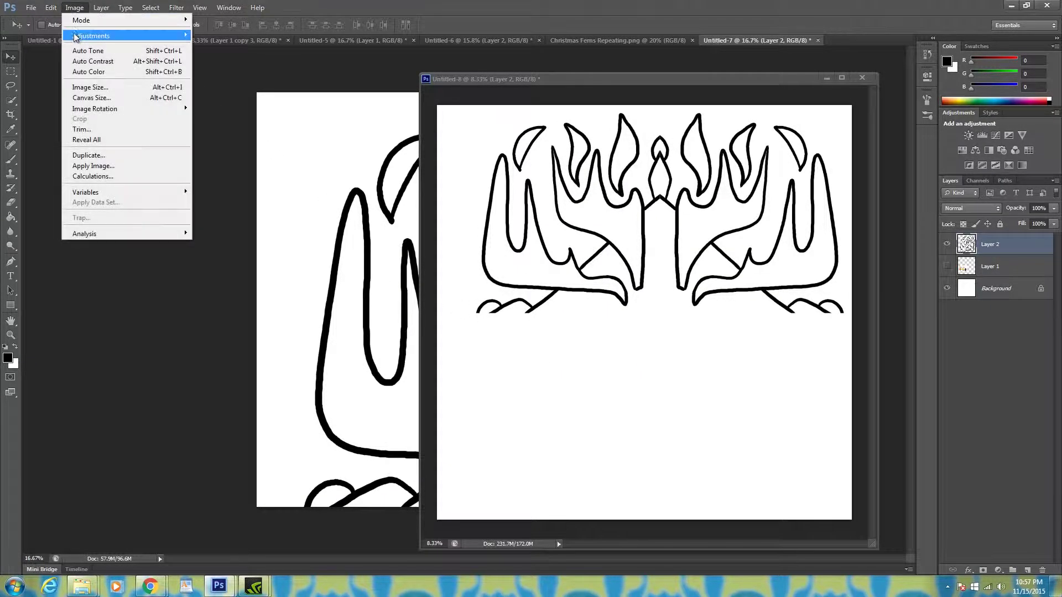
{"action": "mouse_move", "coordinate": [100, 114]}
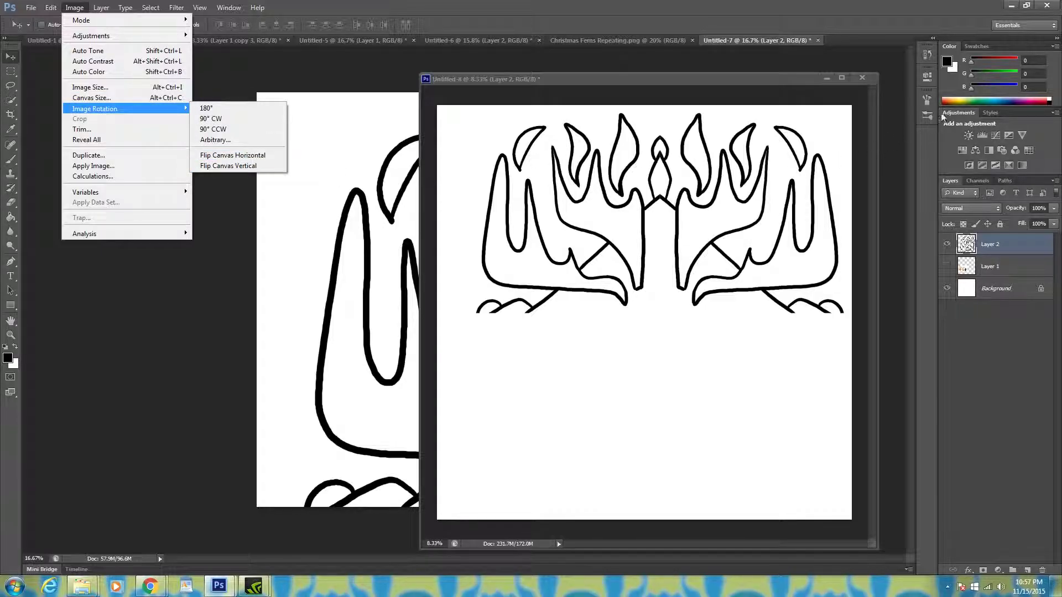
{"action": "left_click", "coordinate": [861, 81]}
{"action": "left_click", "coordinate": [575, 218]}
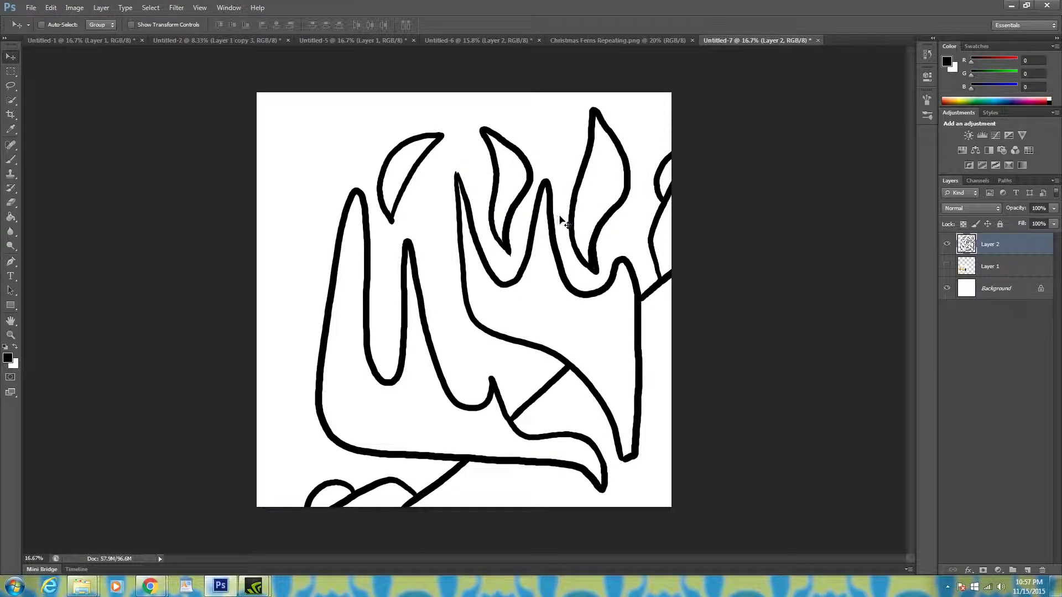
Add a new layer directly above Layer 1 and make the color palette on Layer 1 visible.
{"action": "left_click", "coordinate": [979, 270]}
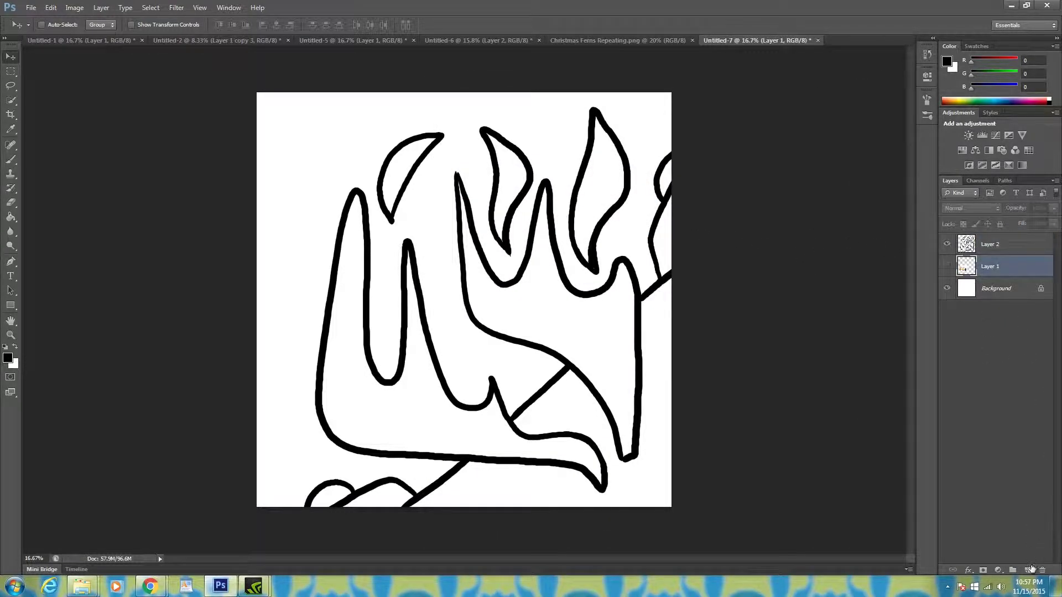
{"action": "left_click", "coordinate": [1028, 570]}
{"action": "left_click", "coordinate": [945, 290]}
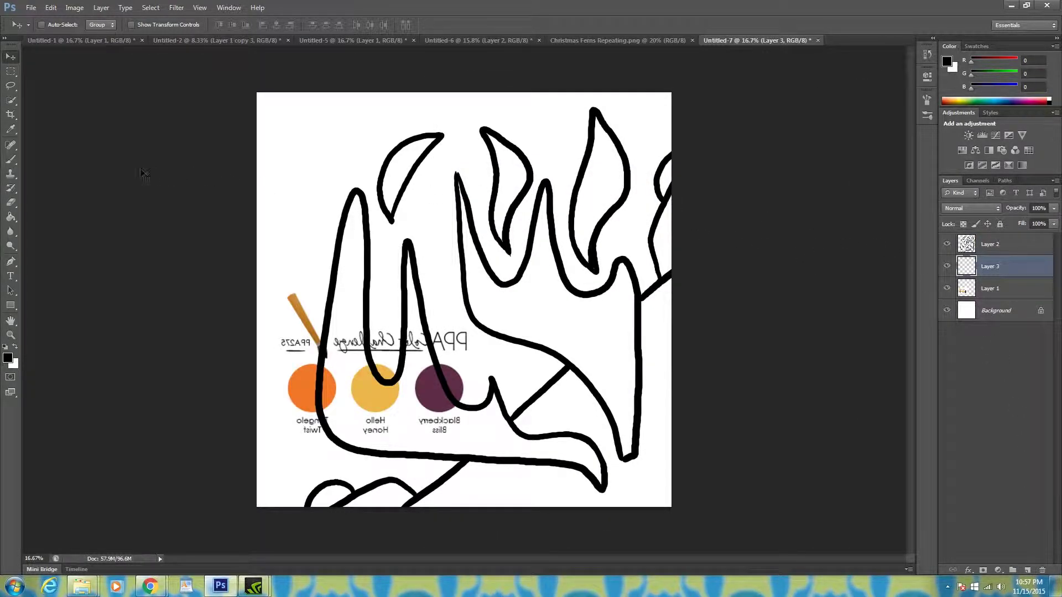
Sample Tangelo Twist orange as the background color and Hello Honey yellow as the foreground color, and hide Layer 1.
{"action": "left_click", "coordinate": [11, 129]}
{"action": "left_click", "coordinate": [307, 372]}
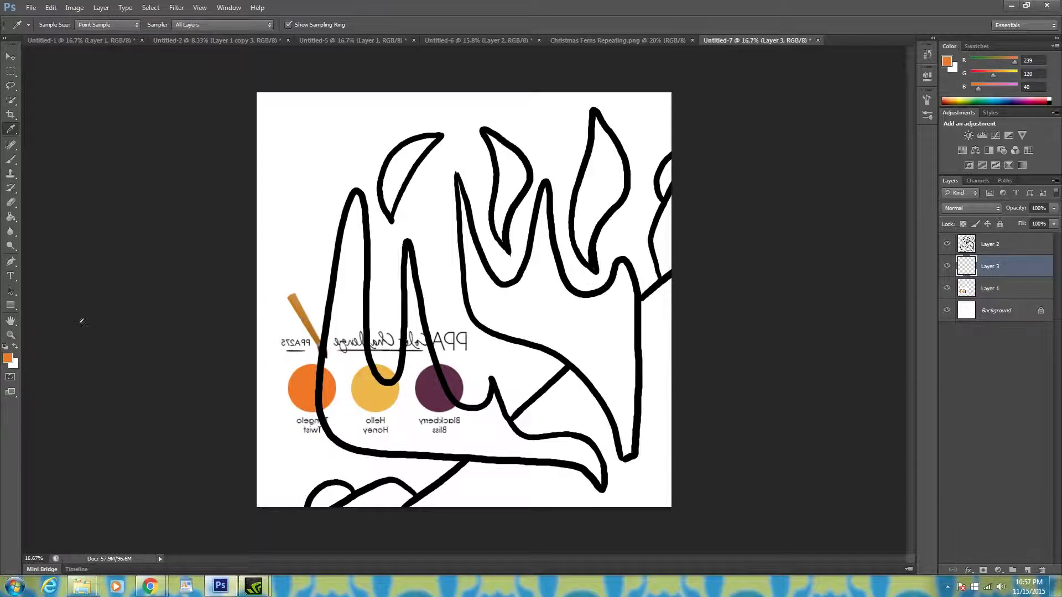
{"action": "left_click", "coordinate": [19, 346]}
{"action": "left_click", "coordinate": [374, 394]}
{"action": "left_click", "coordinate": [947, 288]}
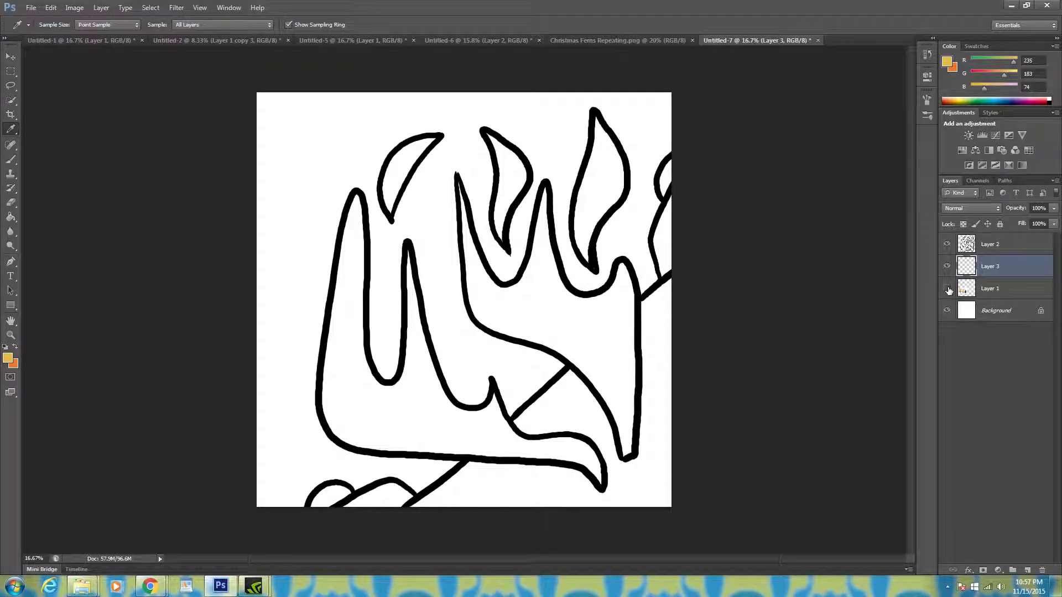
On Layer 2, fill the background above the diagonal line with the yellow foreground color instead of a pattern.
{"action": "left_click", "coordinate": [967, 242]}
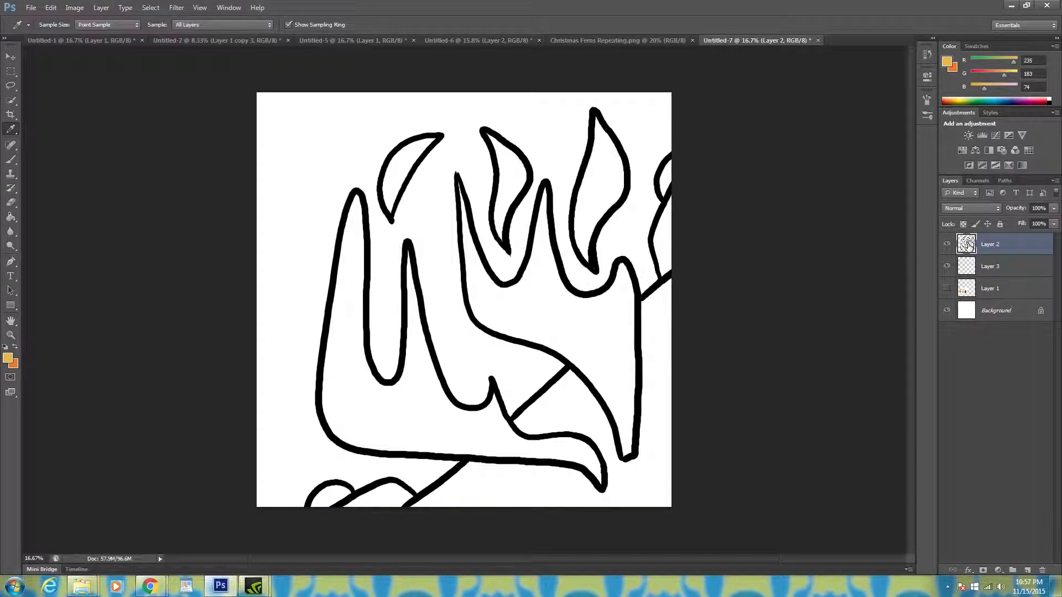
{"action": "left_click", "coordinate": [16, 218]}
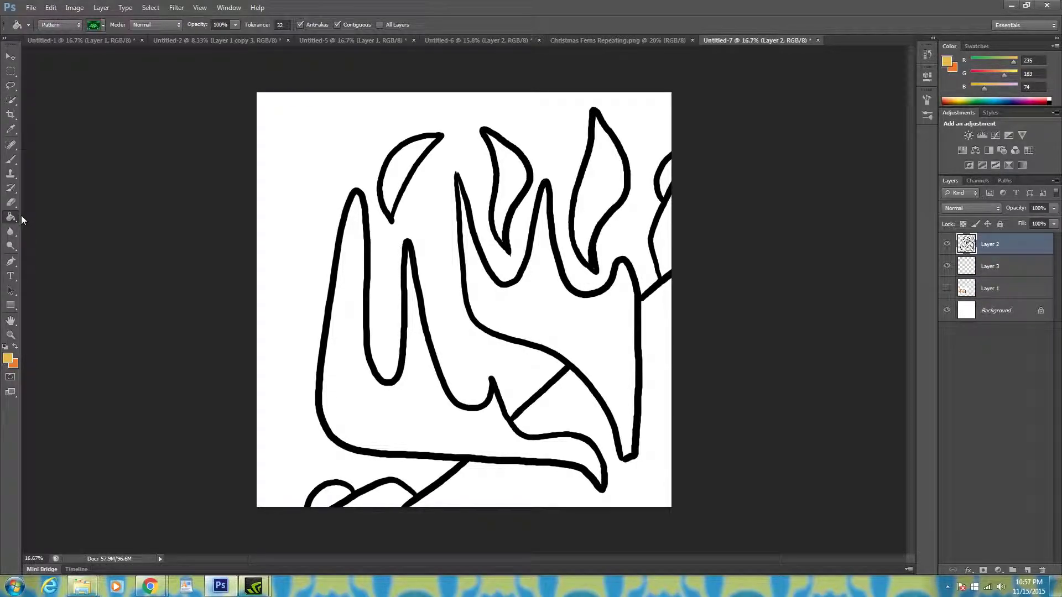
{"action": "left_click", "coordinate": [299, 231]}
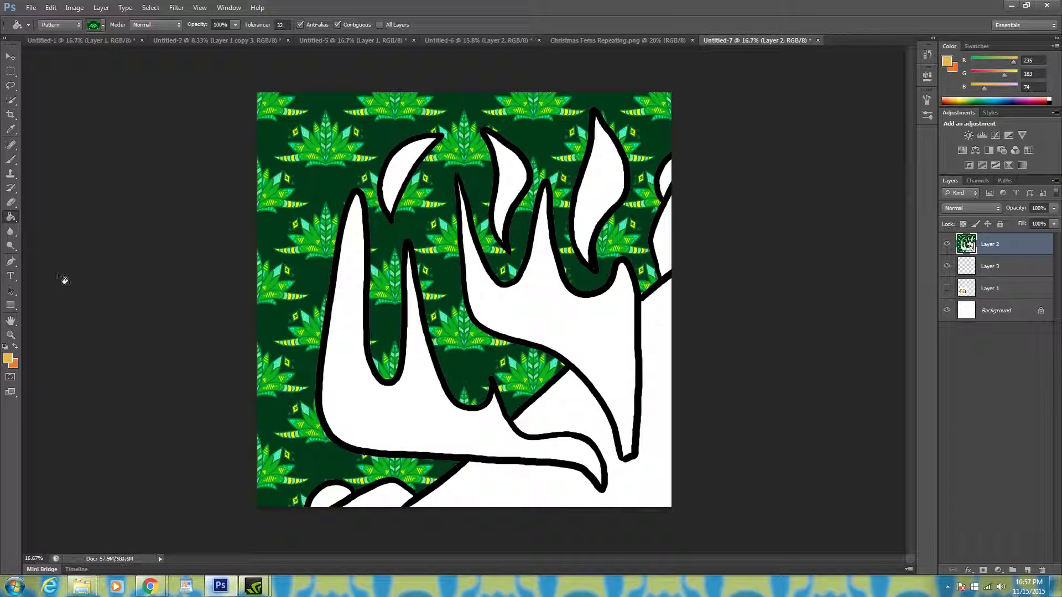
{"action": "left_click", "coordinate": [51, 7]}
{"action": "left_click", "coordinate": [65, 17]}
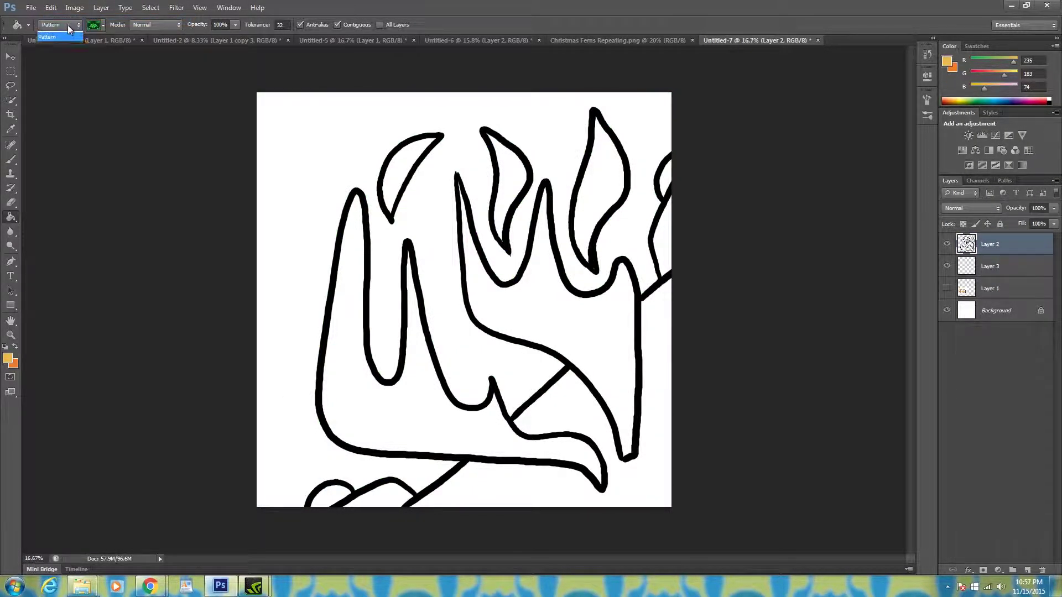
{"action": "left_click", "coordinate": [67, 25]}
{"action": "left_click", "coordinate": [59, 37]}
{"action": "left_click", "coordinate": [282, 228]}
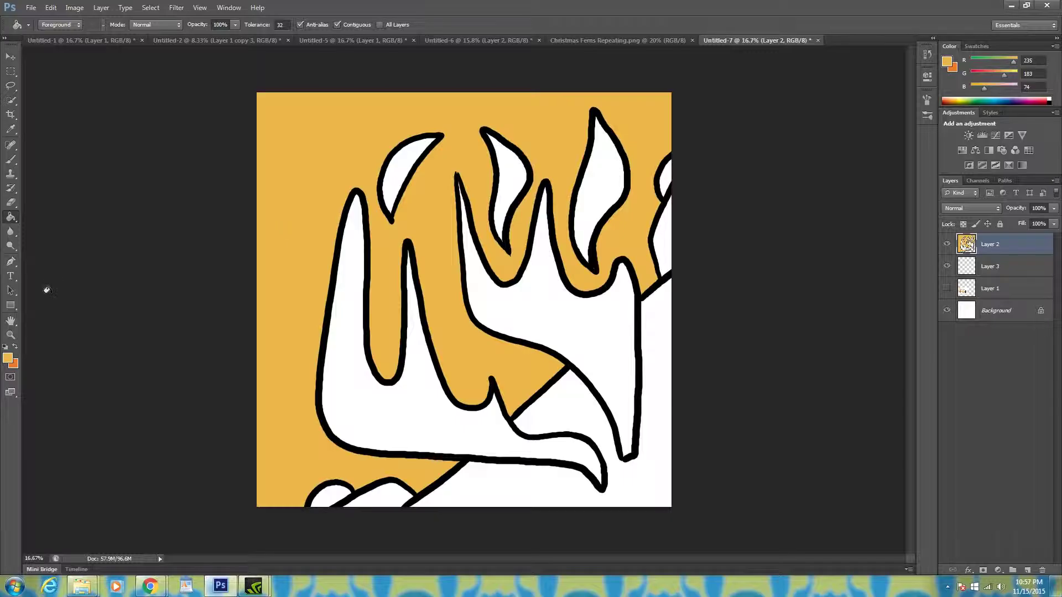
Swap the foreground and background colors and fill the background below the diagonal line with orange.
{"action": "left_click", "coordinate": [16, 346]}
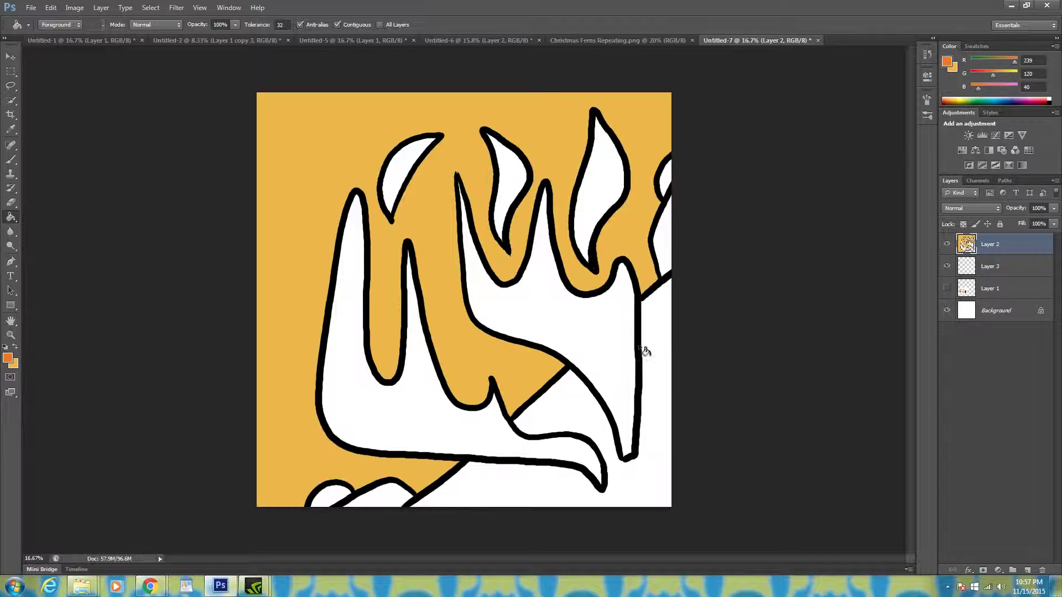
{"action": "left_click", "coordinate": [662, 412]}
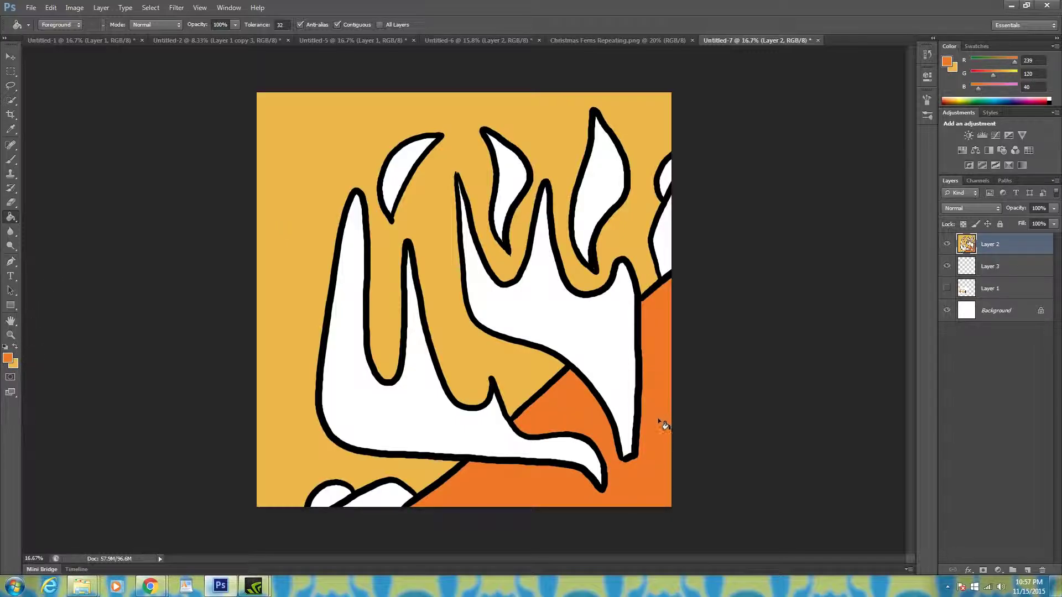
Sample Blackberry Bliss purple from the Layer 1 palette as the foreground color, hide Layer 1 again and activate the Paint Bucket.
{"action": "left_click", "coordinate": [946, 290]}
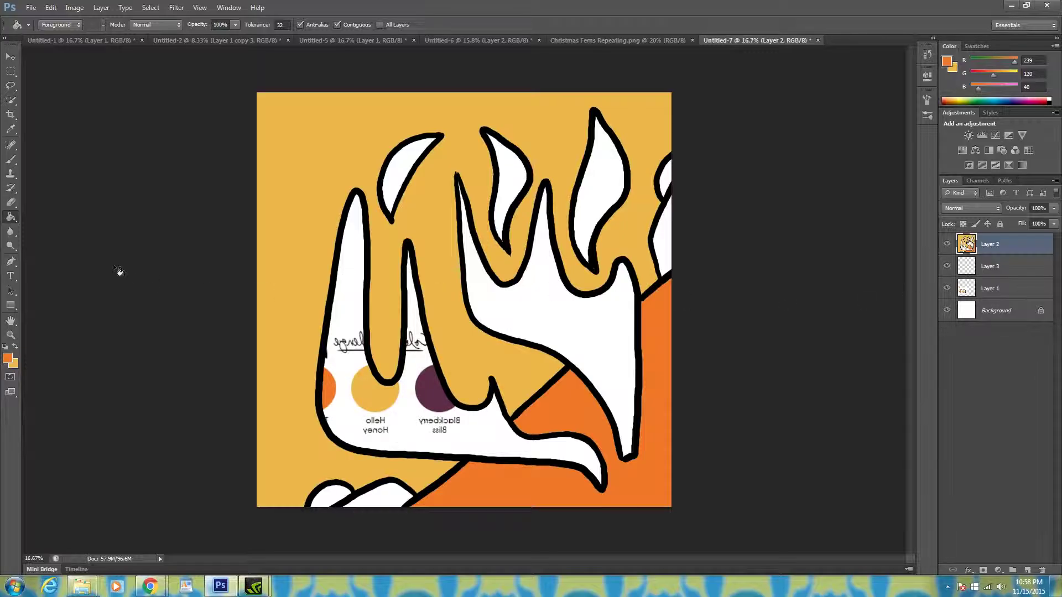
{"action": "key", "text": "i"}
{"action": "left_click", "coordinate": [430, 381]}
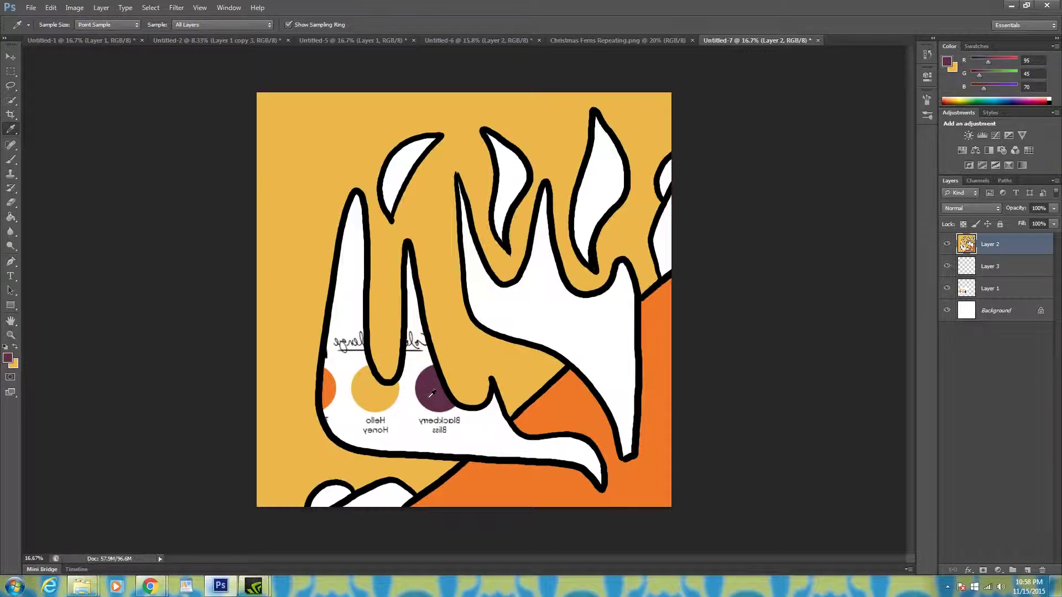
{"action": "left_click", "coordinate": [947, 289]}
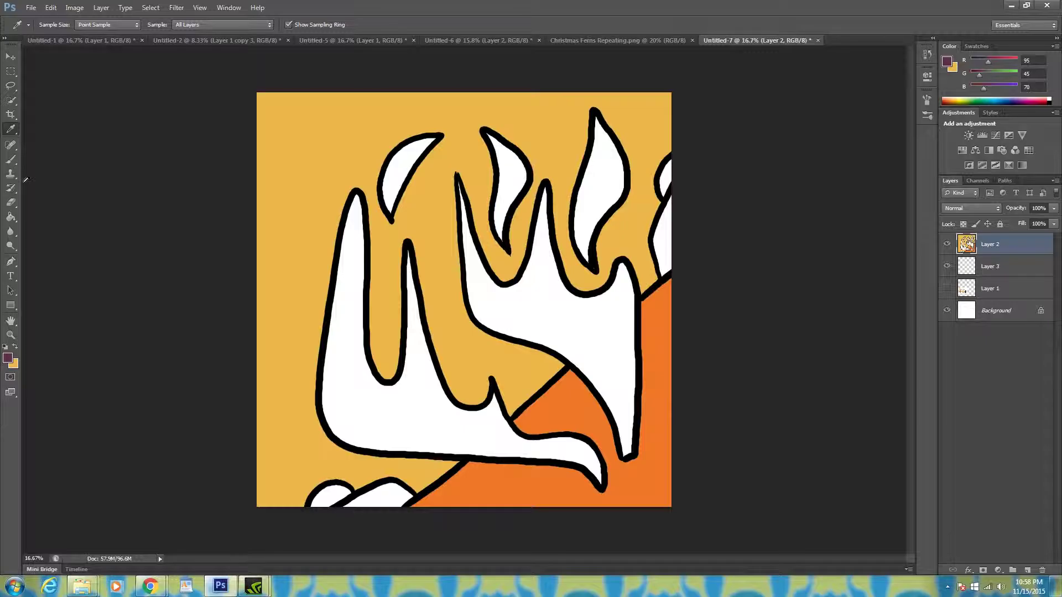
{"action": "key", "text": "g"}
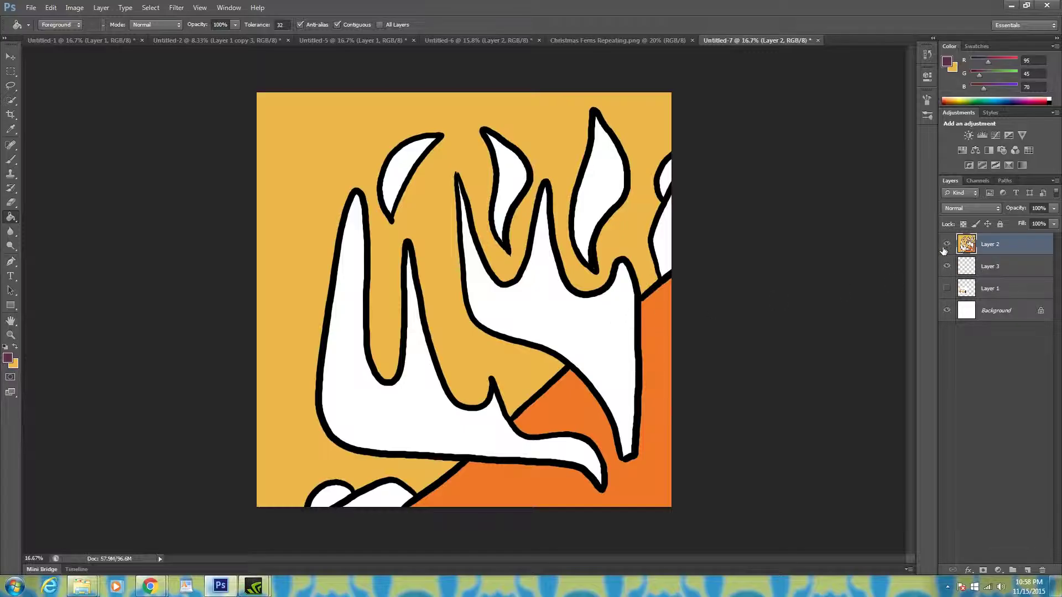
Undo the orange and yellow fills made on Layer 2 so only its black outlines remain.
{"action": "left_click", "coordinate": [946, 246]}
{"action": "left_click", "coordinate": [945, 246]}
{"action": "left_click", "coordinate": [50, 7]}
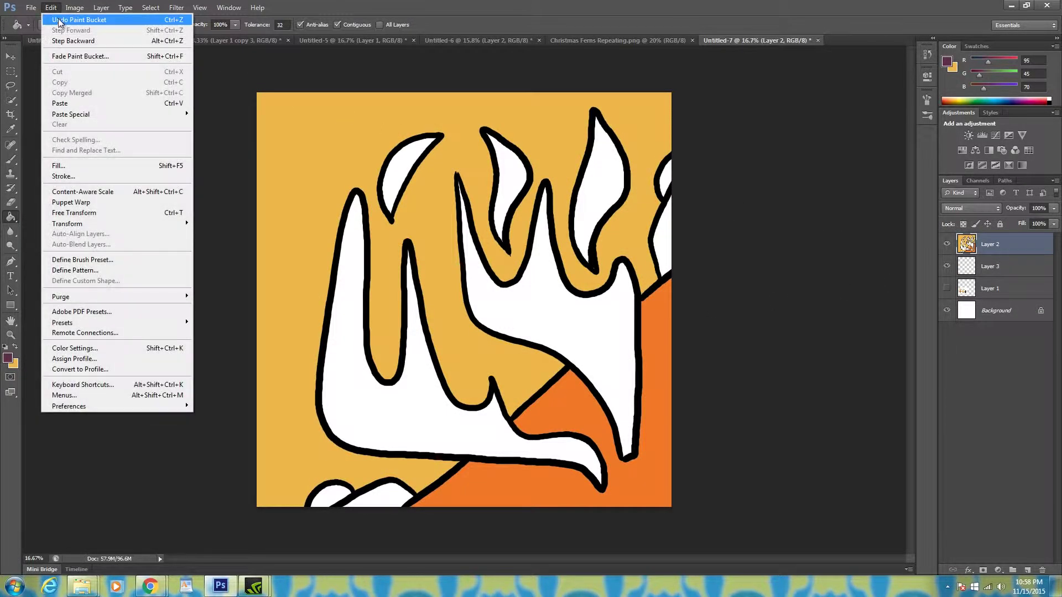
{"action": "left_click", "coordinate": [60, 17]}
{"action": "left_click", "coordinate": [50, 7]}
{"action": "left_click", "coordinate": [65, 45]}
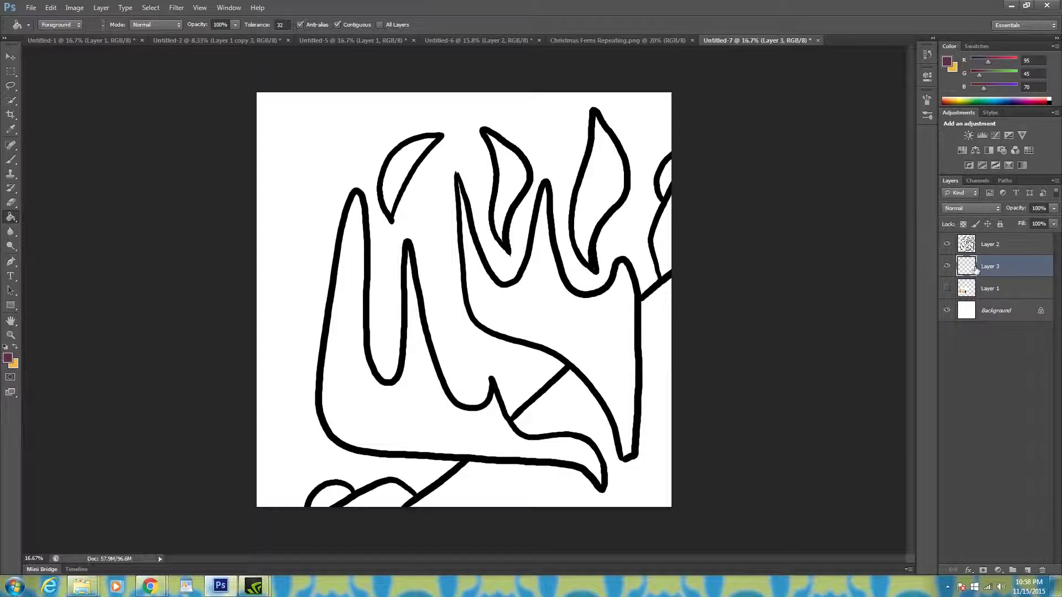
On Layer 3, with All Layers enabled, fill the flame shapes with purple and the background above the diagonal line with yellow.
{"action": "left_click", "coordinate": [524, 316]}
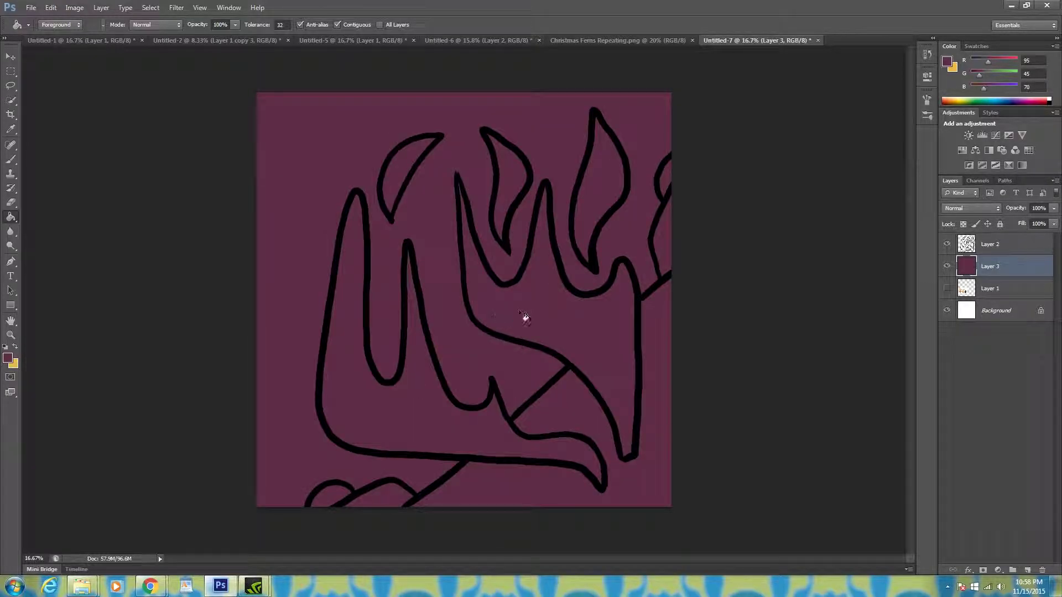
{"action": "left_click", "coordinate": [44, 18]}
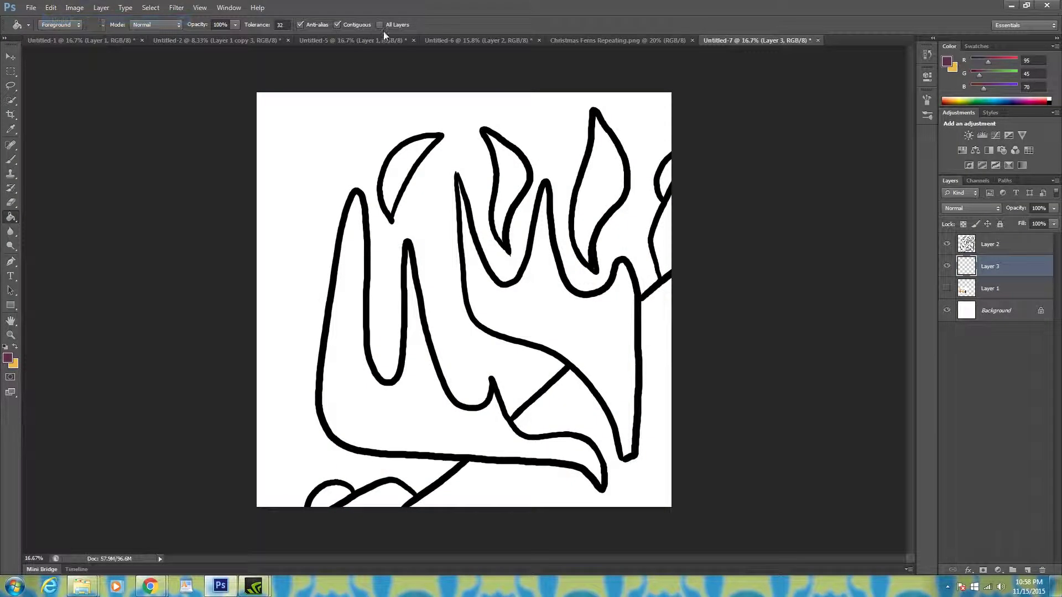
{"action": "left_click", "coordinate": [469, 428]}
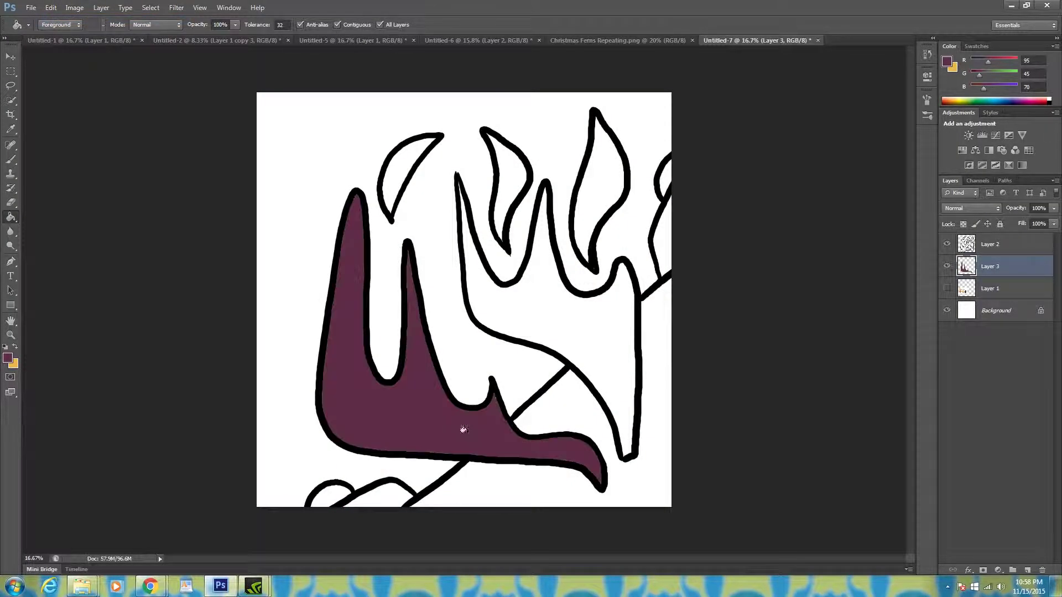
{"action": "left_click", "coordinate": [553, 293]}
{"action": "left_click", "coordinate": [602, 194]}
{"action": "left_click", "coordinate": [513, 180]}
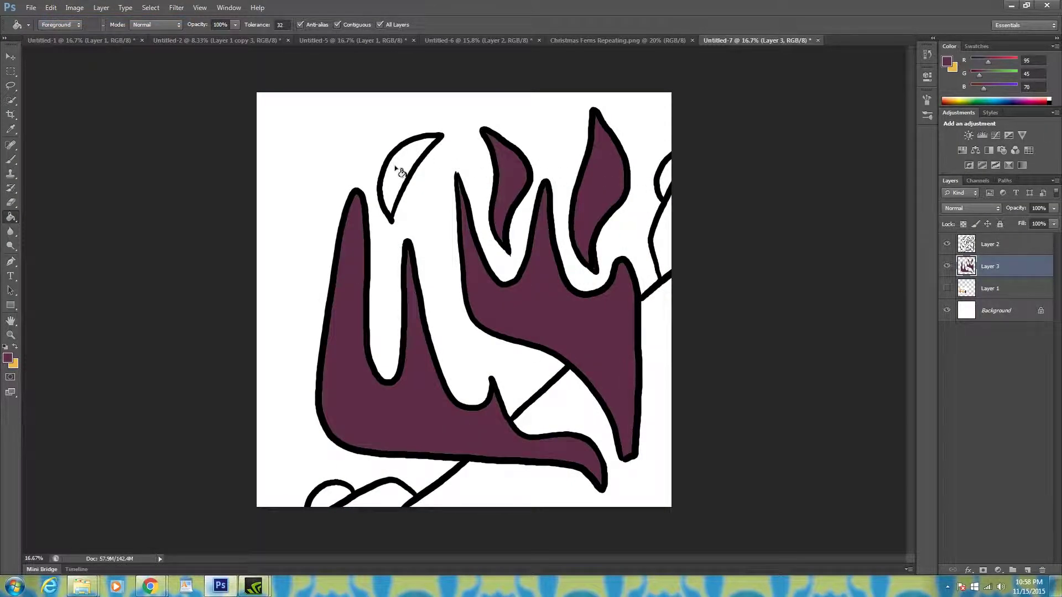
{"action": "left_click", "coordinate": [16, 346]}
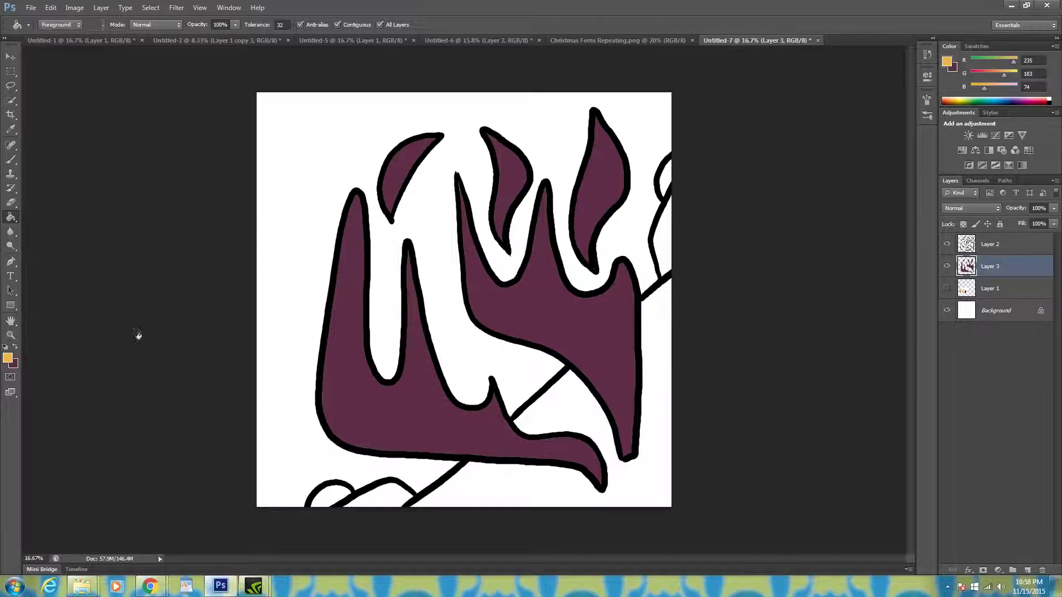
{"action": "left_click", "coordinate": [312, 219]}
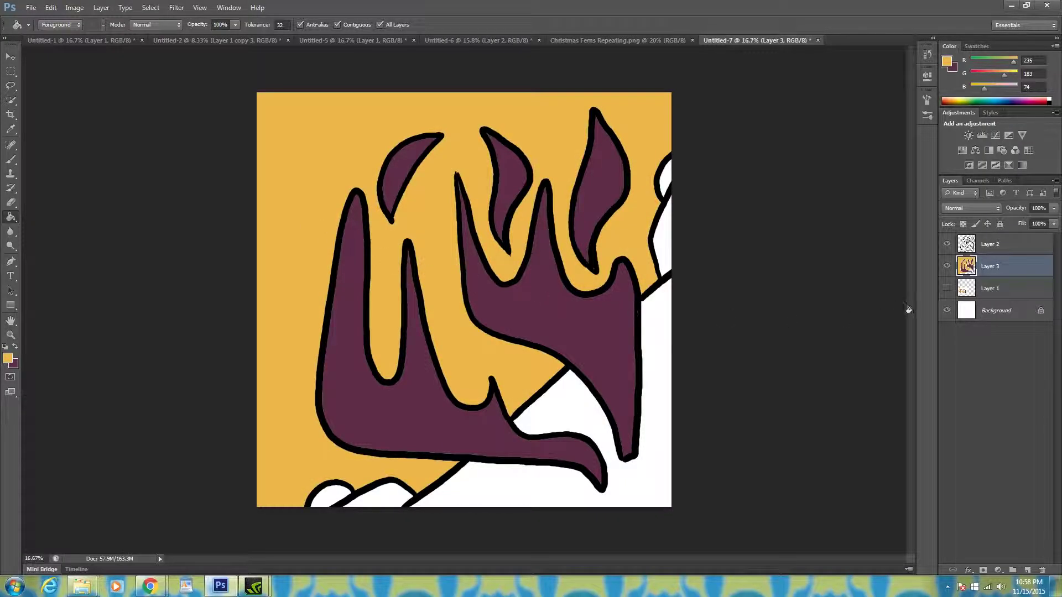
Sample Tangelo Twist orange from the Layer 1 palette, restore the visibility of Layer 3 with Layer 1 hidden, and reactivate the Paint Bucket.
{"action": "left_click", "coordinate": [947, 289]}
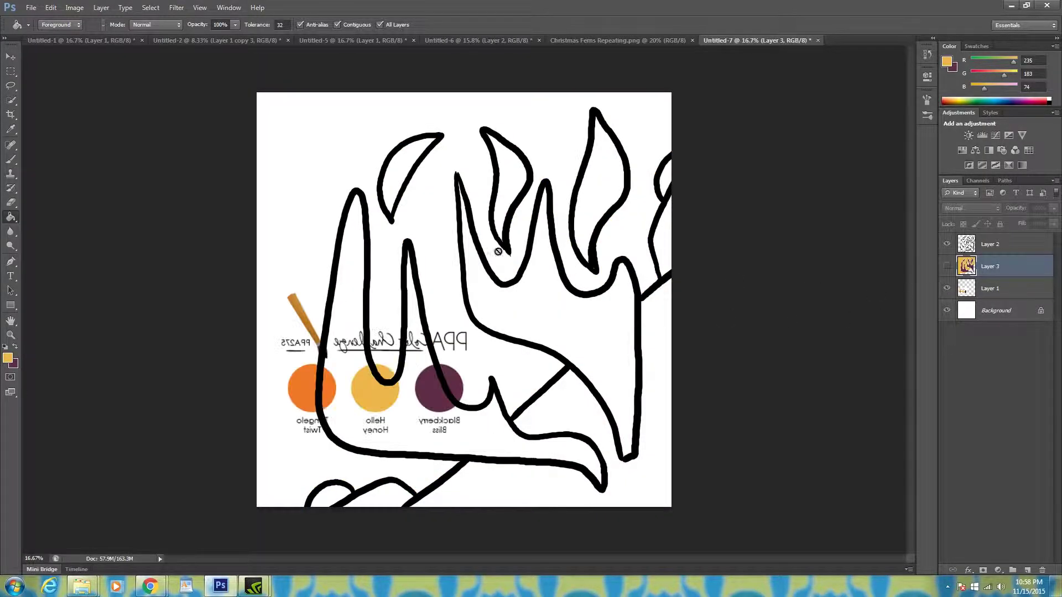
{"action": "left_click", "coordinate": [11, 129]}
{"action": "left_click", "coordinate": [308, 376]}
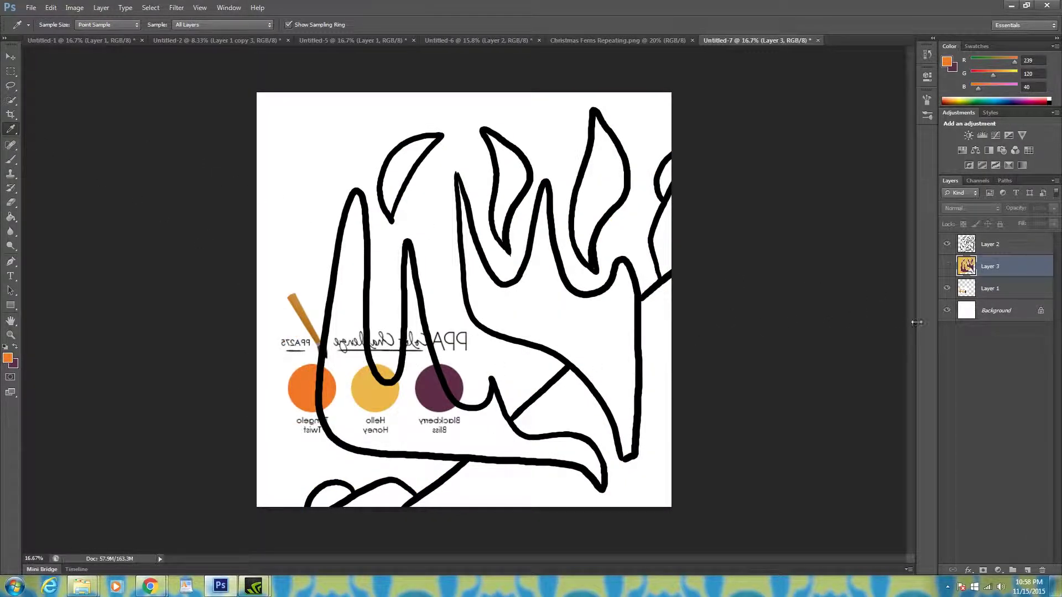
{"action": "left_click", "coordinate": [948, 289]}
{"action": "left_click", "coordinate": [947, 266]}
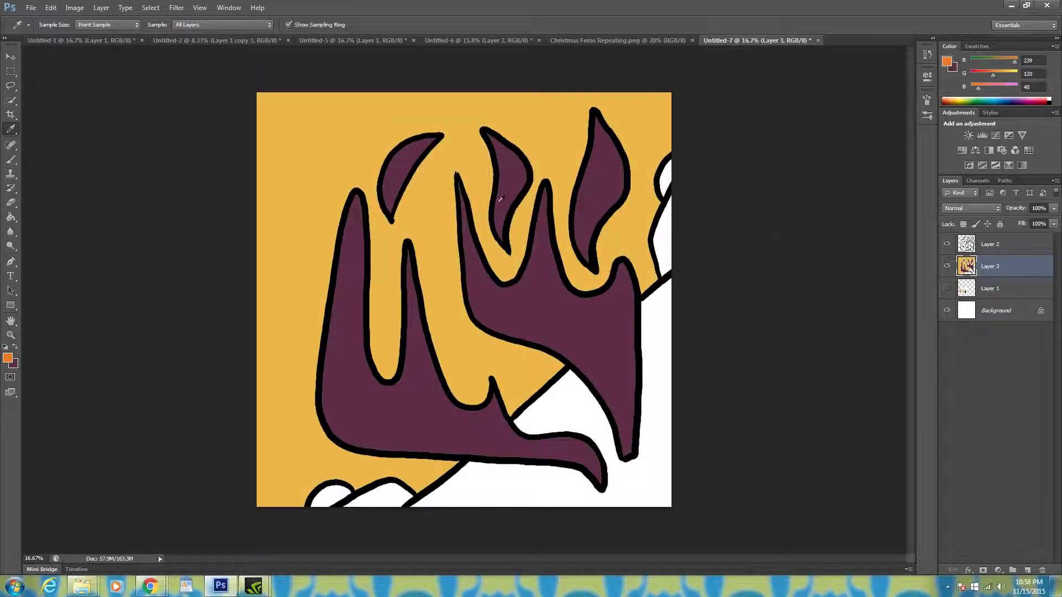
{"action": "left_click", "coordinate": [11, 217]}
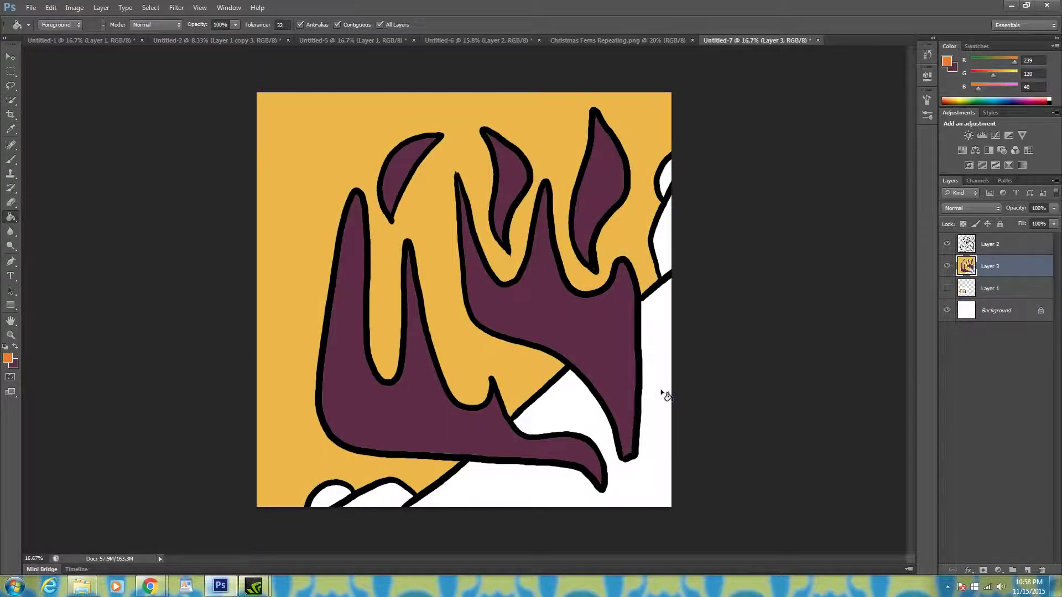
Fill the background below the diagonal line and the two small rounded shapes at the canvas edges with orange.
{"action": "left_click", "coordinate": [659, 389]}
{"action": "left_click", "coordinate": [668, 183]}
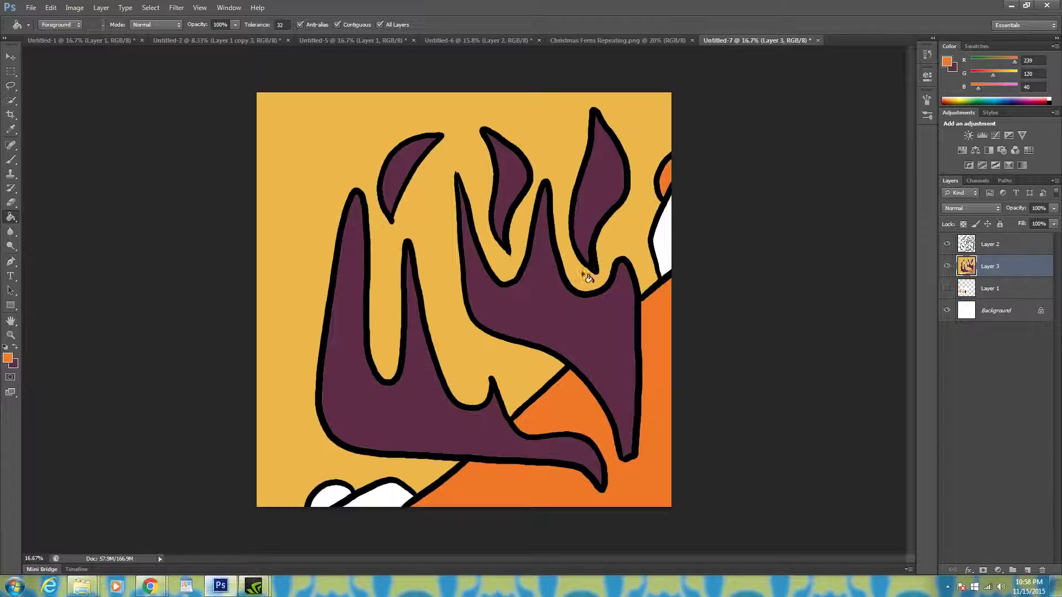
{"action": "left_click", "coordinate": [330, 499]}
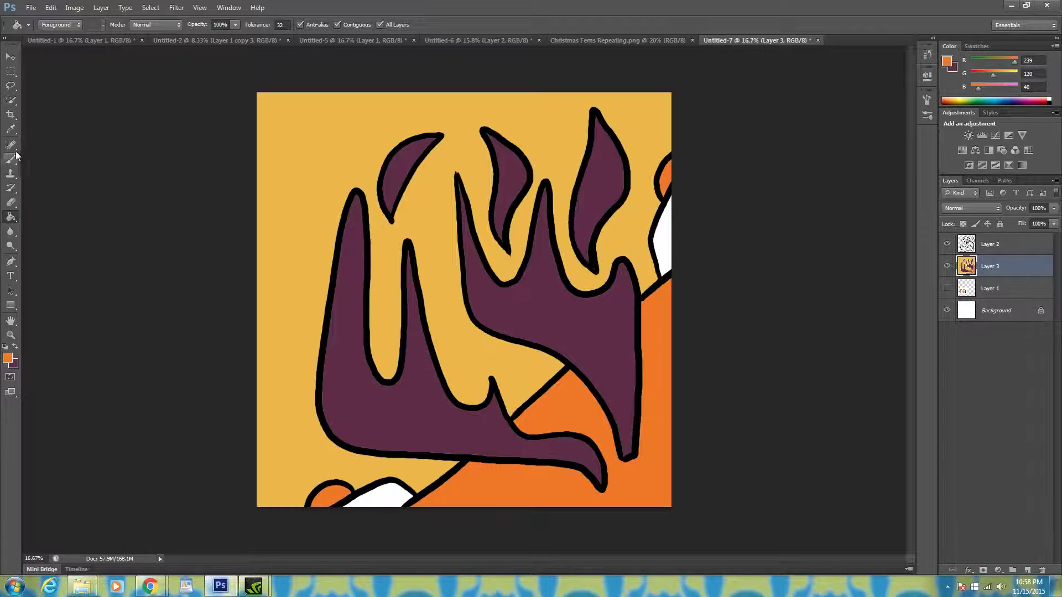
Sample purple from a flame, fill the two remaining white edge shapes with it, and hide the black outlines on Layer 2.
{"action": "left_click", "coordinate": [11, 129]}
{"action": "left_click", "coordinate": [357, 371]}
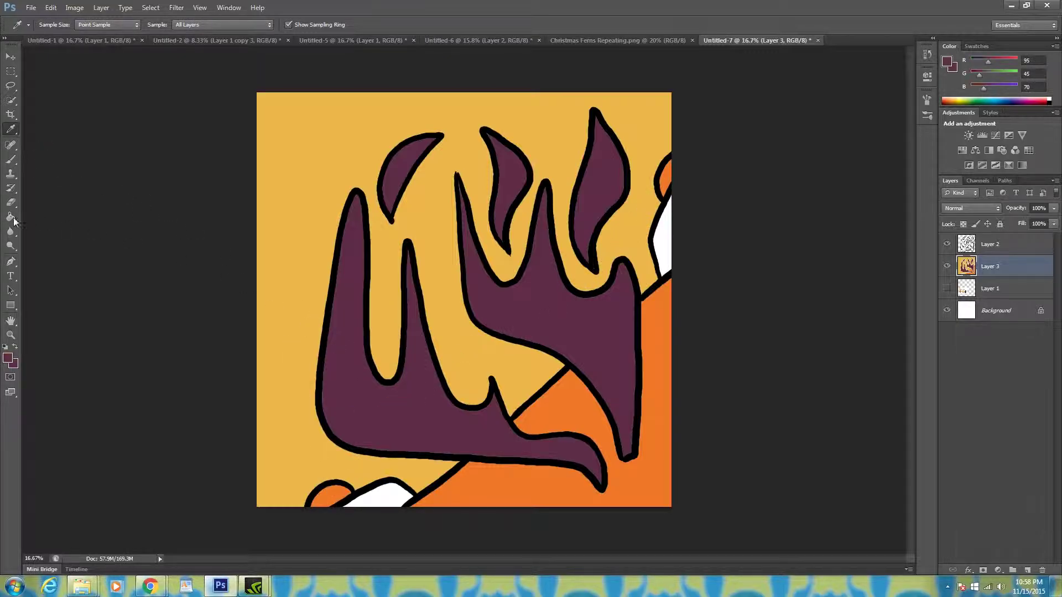
{"action": "left_click", "coordinate": [10, 217]}
{"action": "left_click", "coordinate": [384, 499]}
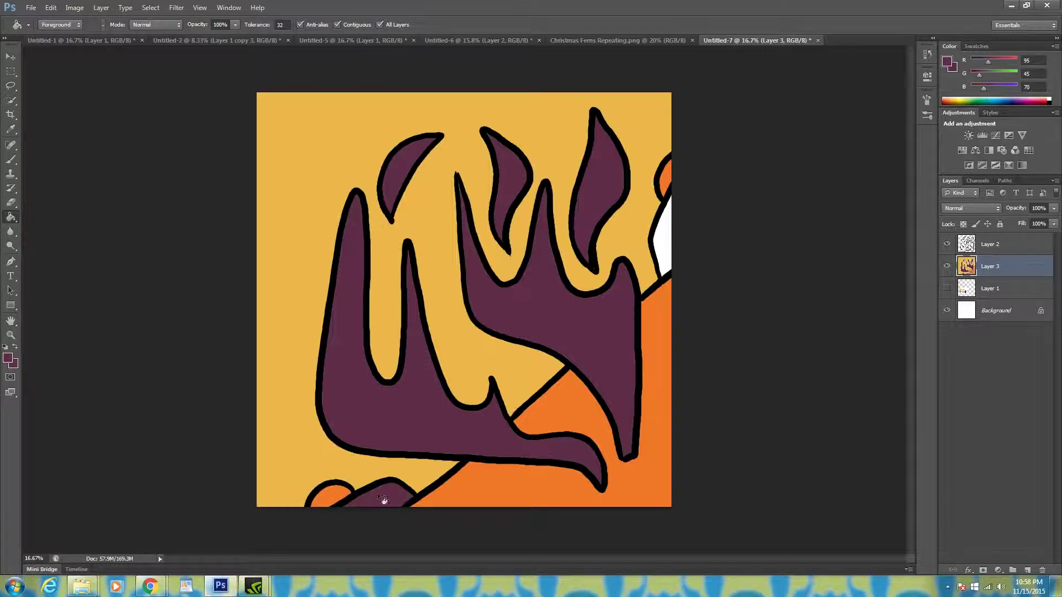
{"action": "left_click", "coordinate": [668, 241]}
{"action": "left_click", "coordinate": [948, 244]}
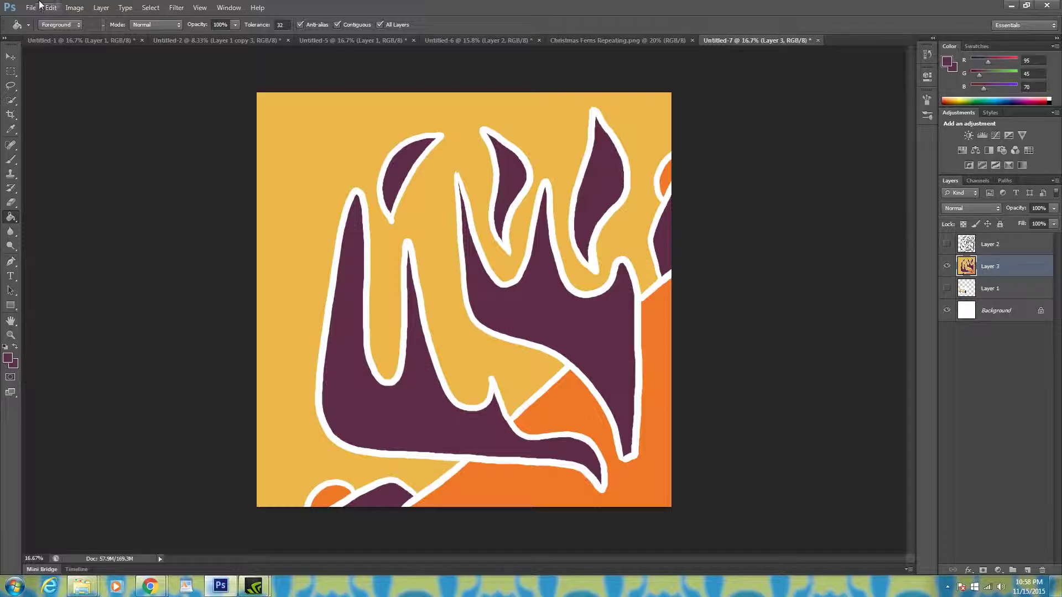
Create a new document using the 30 in X 30 in preset.
{"action": "left_click", "coordinate": [76, 8]}
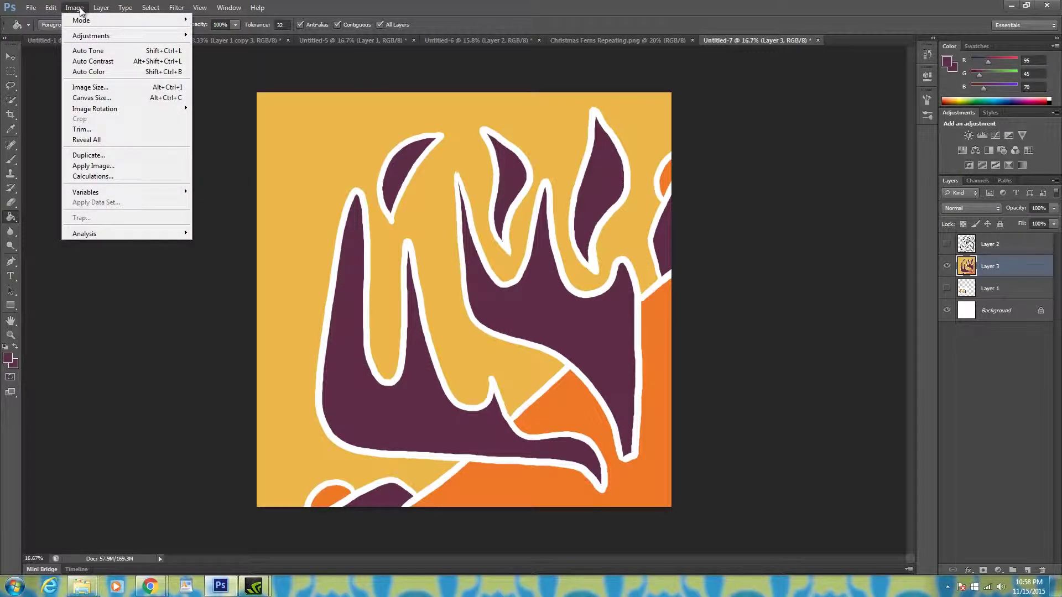
{"action": "left_click", "coordinate": [80, 7]}
{"action": "left_click", "coordinate": [31, 7]}
{"action": "left_click", "coordinate": [33, 20]}
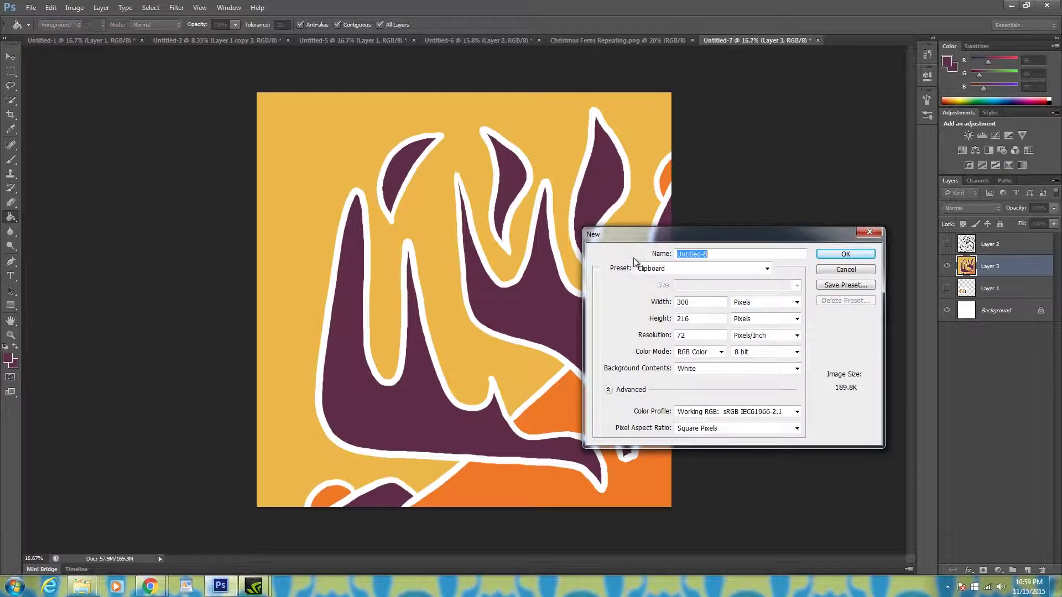
{"action": "left_click", "coordinate": [641, 269]}
{"action": "left_click", "coordinate": [664, 322]}
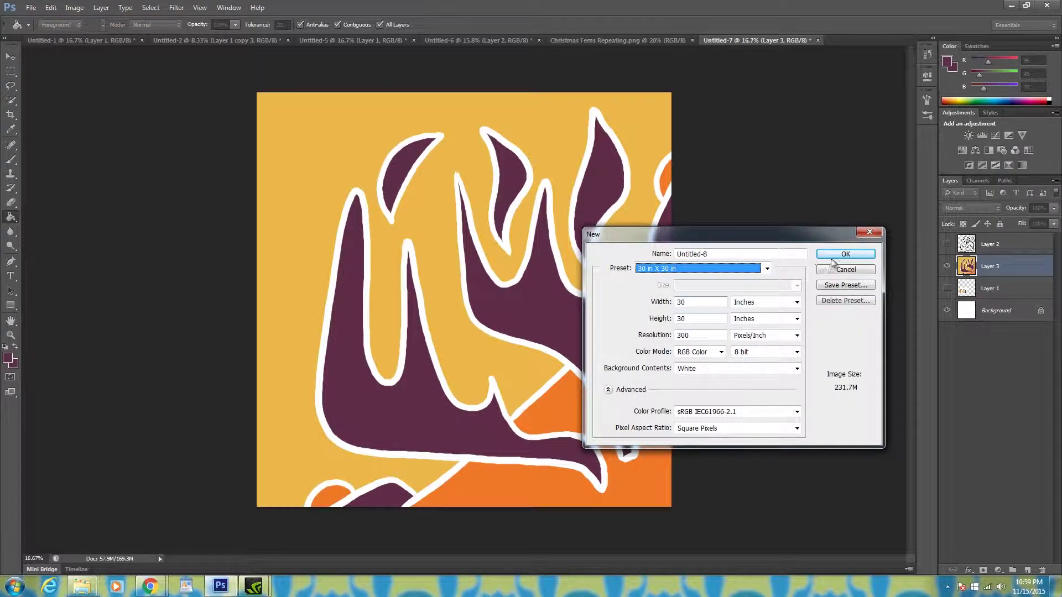
{"action": "left_click", "coordinate": [833, 257]}
Float the new document's window, copy the colored motif into it and align the copy with the canvas's upper-left corner.
{"action": "left_click_drag", "start_coordinate": [854, 40], "coordinate": [674, 98]}
{"action": "left_click", "coordinate": [10, 56]}
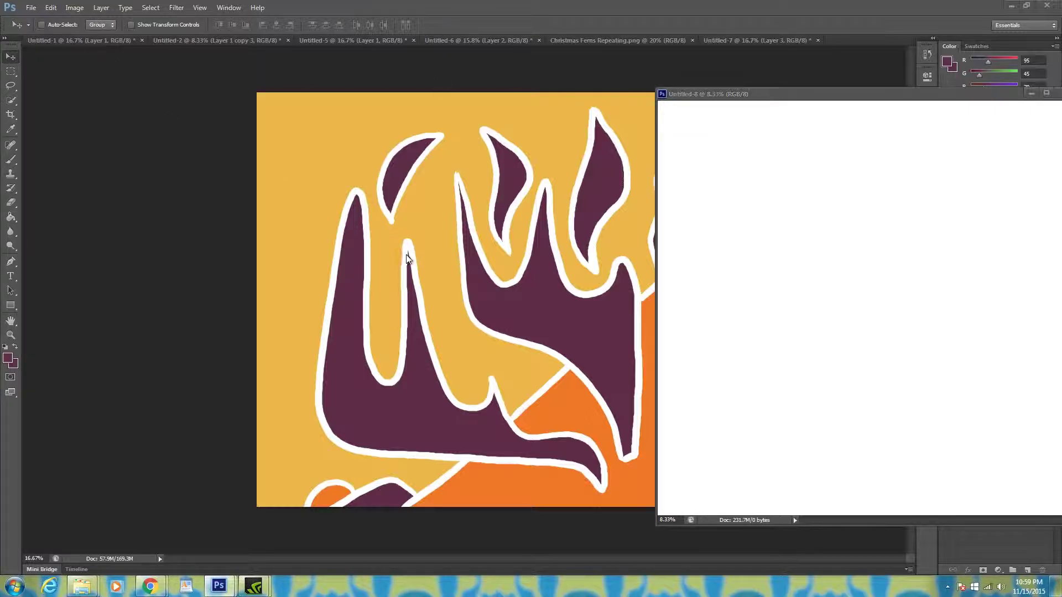
{"action": "left_click_drag", "start_coordinate": [535, 235], "coordinate": [770, 275]}
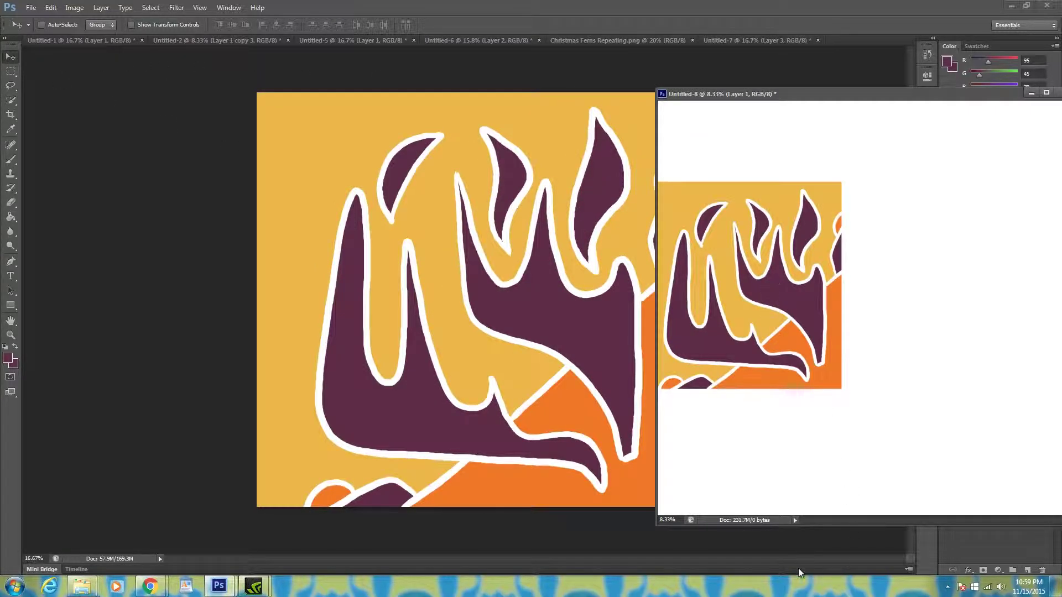
{"action": "left_click_drag", "start_coordinate": [658, 526], "coordinate": [611, 540]}
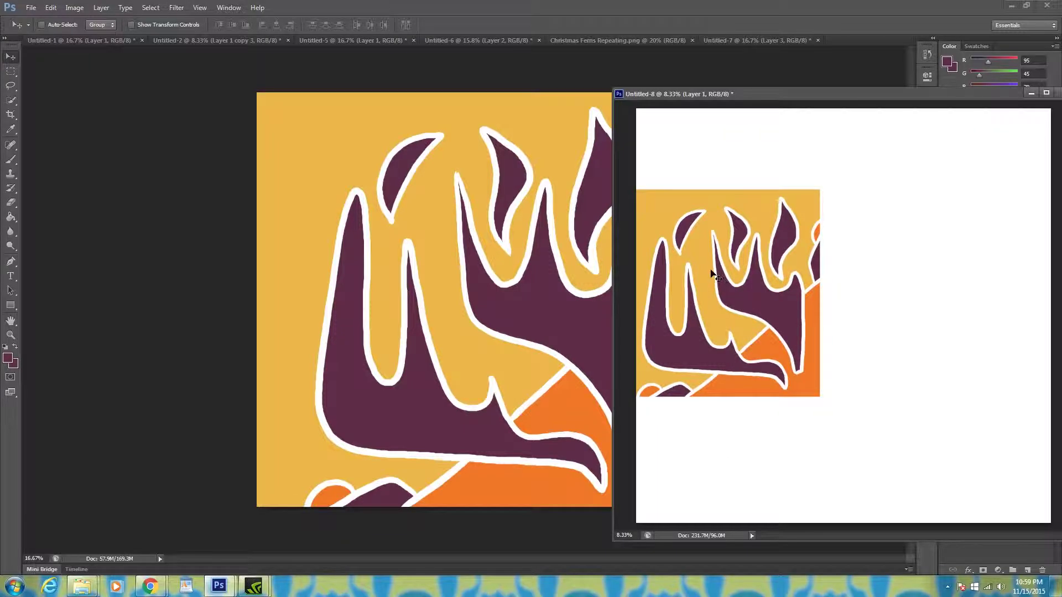
{"action": "left_click_drag", "start_coordinate": [708, 280], "coordinate": [738, 192]}
Flip the motif's canvas horizontally and copy it into the upper-right quarter of the 30 in document.
{"action": "left_click", "coordinate": [584, 215]}
{"action": "left_click", "coordinate": [74, 7]}
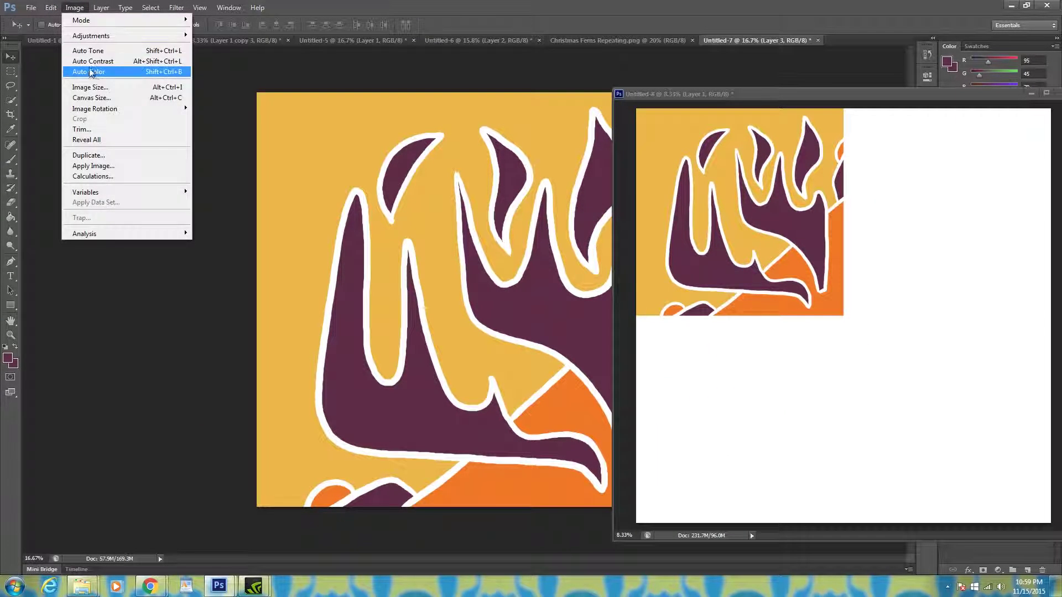
{"action": "mouse_move", "coordinate": [98, 109]}
{"action": "left_click", "coordinate": [227, 156]}
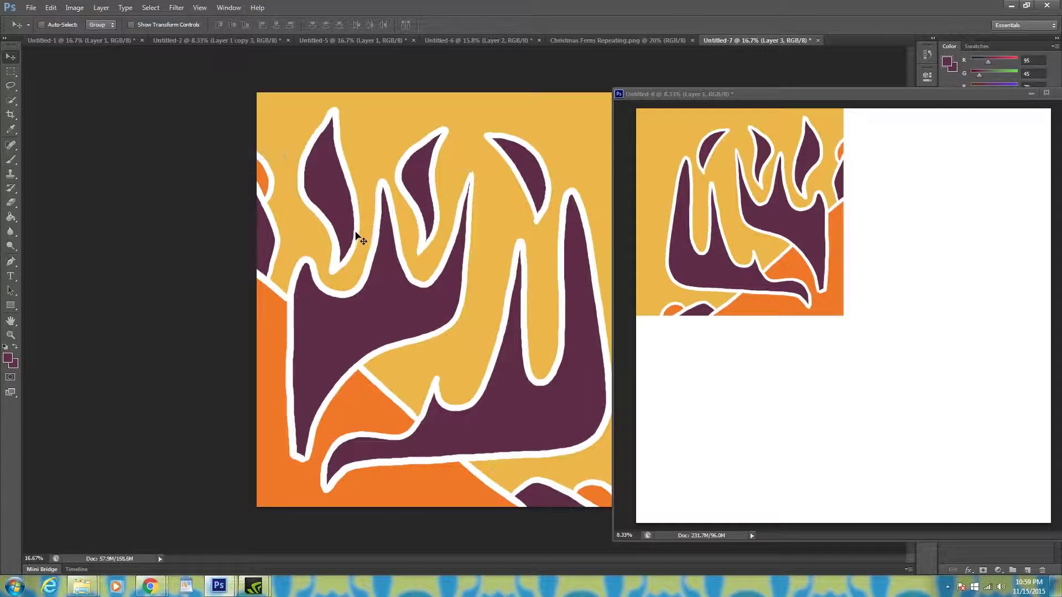
{"action": "left_click_drag", "start_coordinate": [903, 330], "coordinate": [892, 177]}
Flip the motif's canvas vertically and copy it into the lower-right quarter of the 30 in document.
{"action": "left_click", "coordinate": [481, 204]}
{"action": "left_click", "coordinate": [74, 7]}
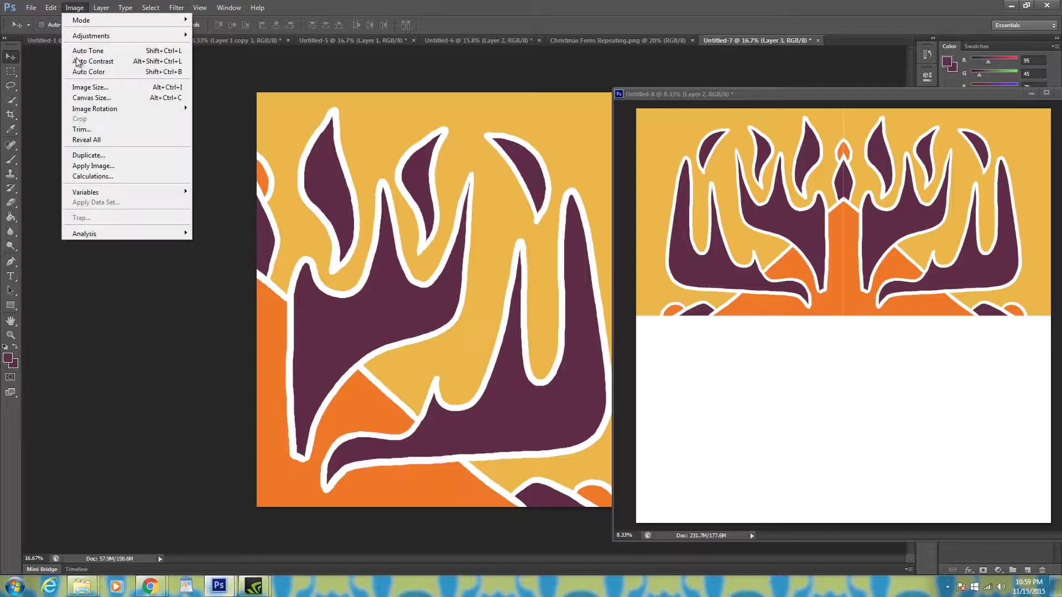
{"action": "mouse_move", "coordinate": [95, 108]}
{"action": "left_click", "coordinate": [238, 166]}
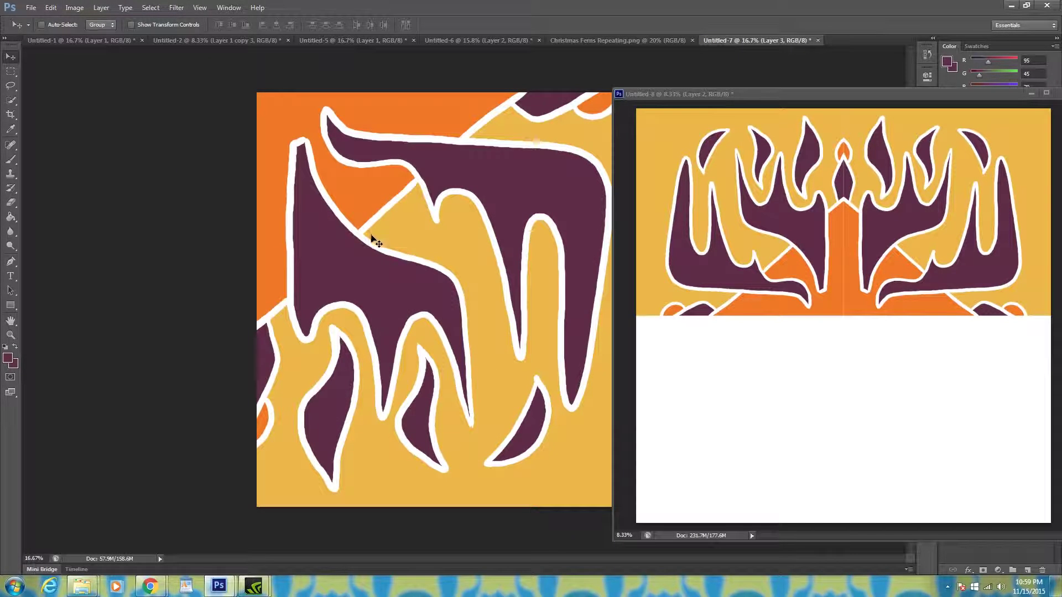
{"action": "left_click_drag", "start_coordinate": [372, 237], "coordinate": [916, 391]}
Flip the motif's canvas horizontally, copy it into the lower-left quarter of the 30 in document, and dock that document's window.
{"action": "left_click", "coordinate": [513, 249]}
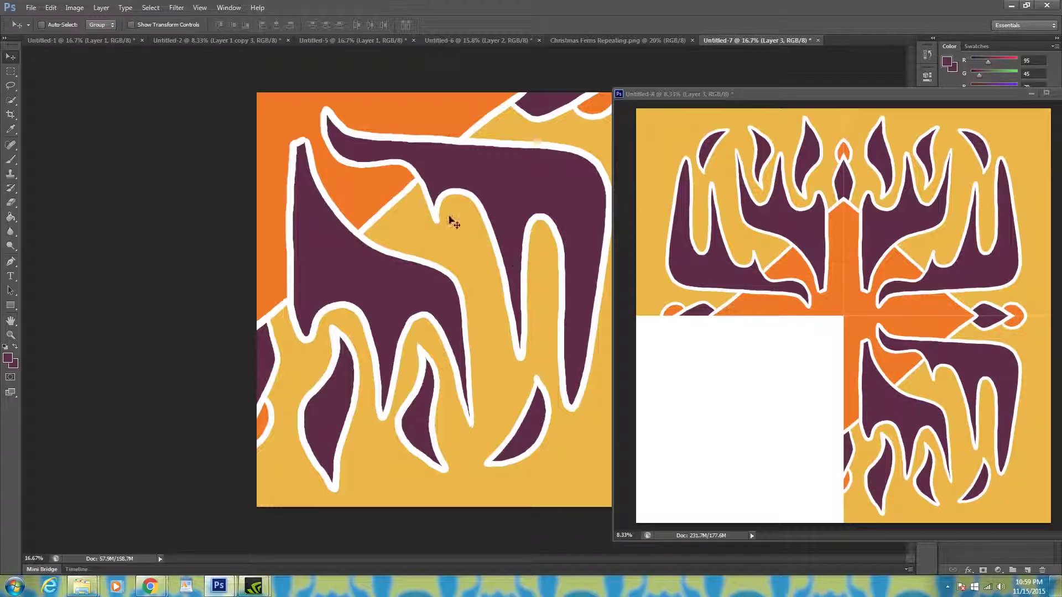
{"action": "left_click", "coordinate": [74, 7]}
{"action": "mouse_move", "coordinate": [122, 108]}
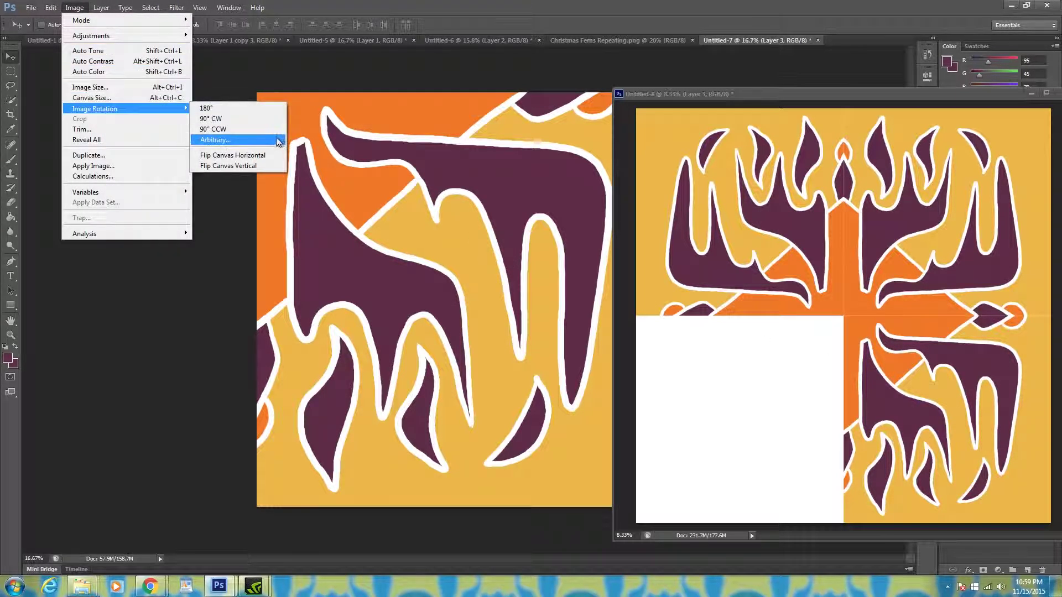
{"action": "left_click", "coordinate": [265, 154]}
{"action": "left_click_drag", "start_coordinate": [510, 260], "coordinate": [683, 371]}
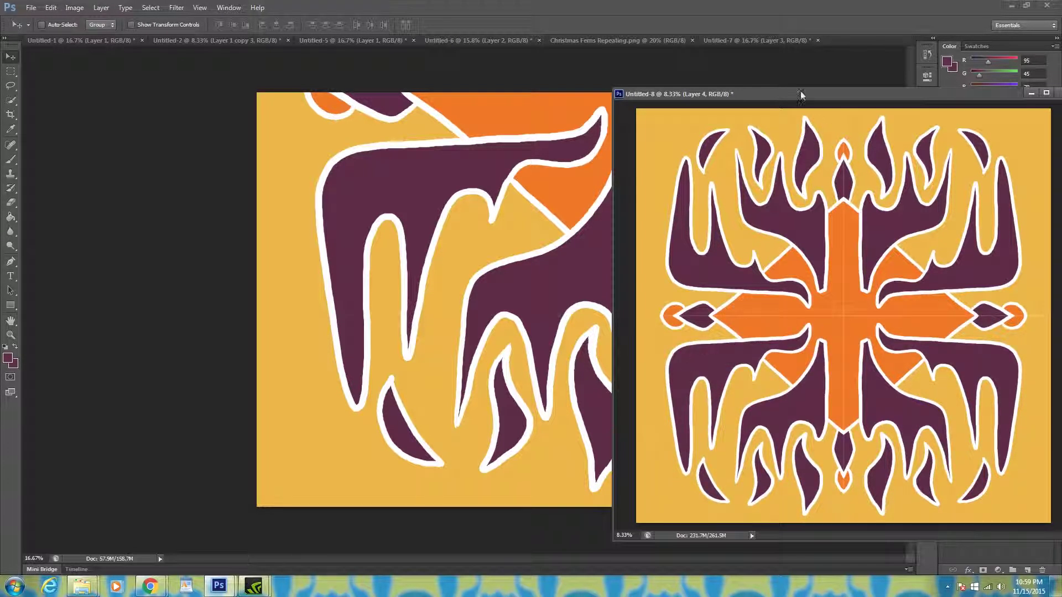
{"action": "left_click_drag", "start_coordinate": [772, 82], "coordinate": [802, 42]}
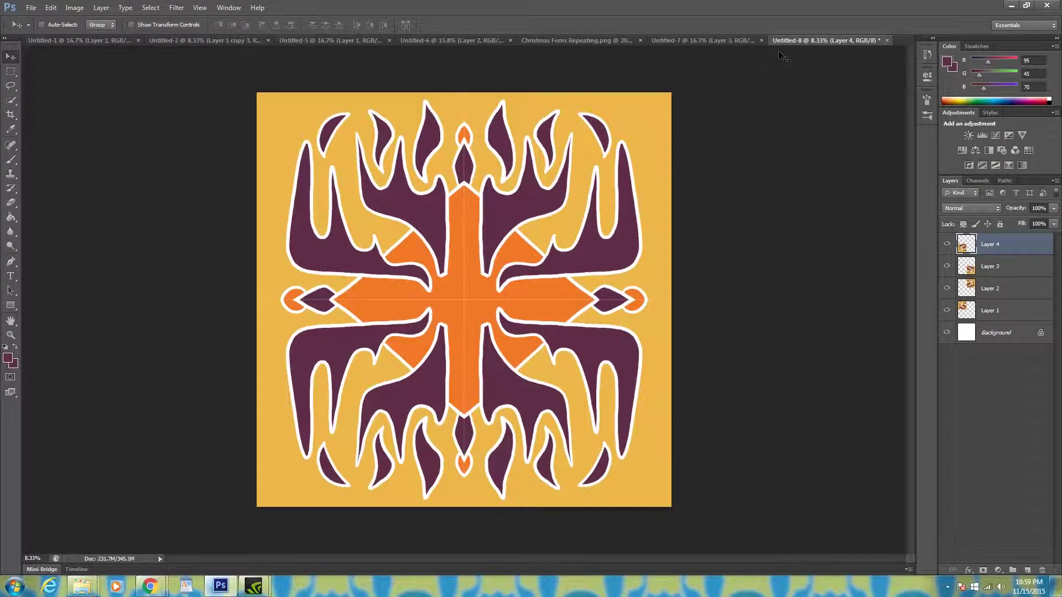
Merge the visible layers into one and save the document as a PNG named Flame Mandala.
{"action": "left_click", "coordinate": [104, 7]}
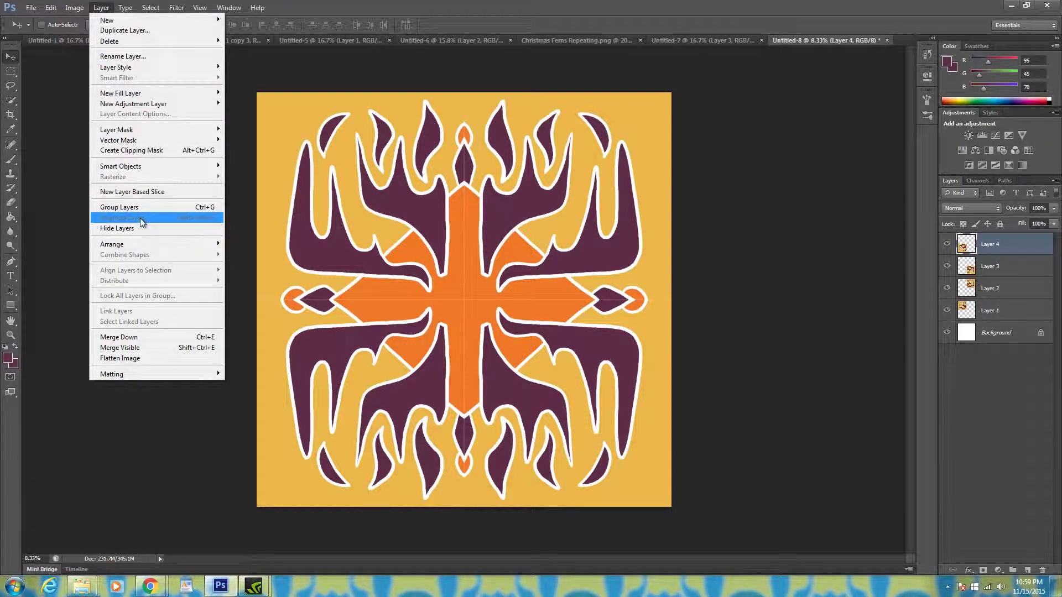
{"action": "left_click", "coordinate": [126, 348]}
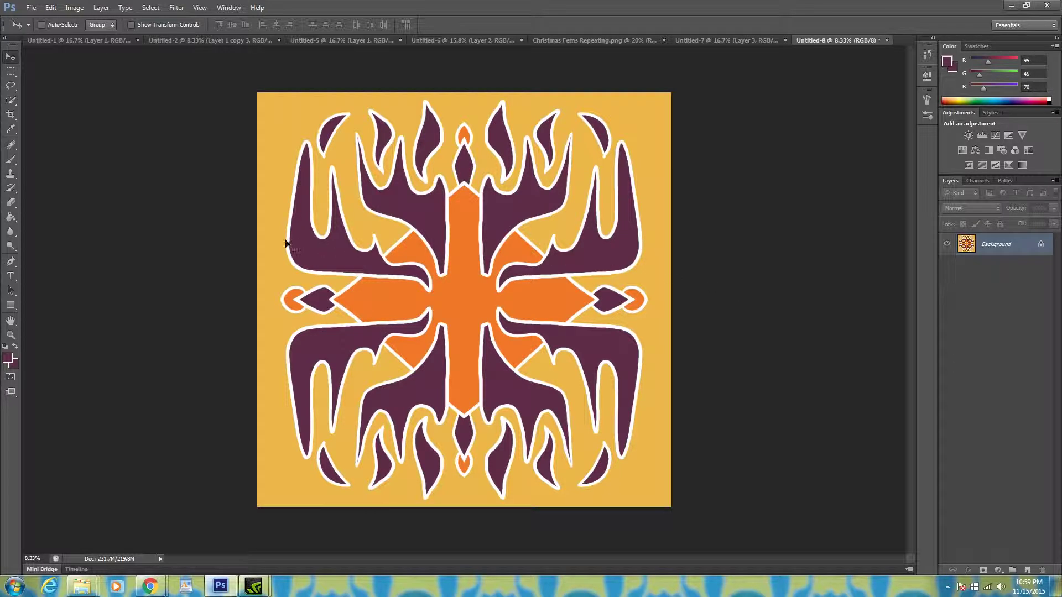
{"action": "left_click", "coordinate": [75, 7]}
{"action": "mouse_move", "coordinate": [31, 7]}
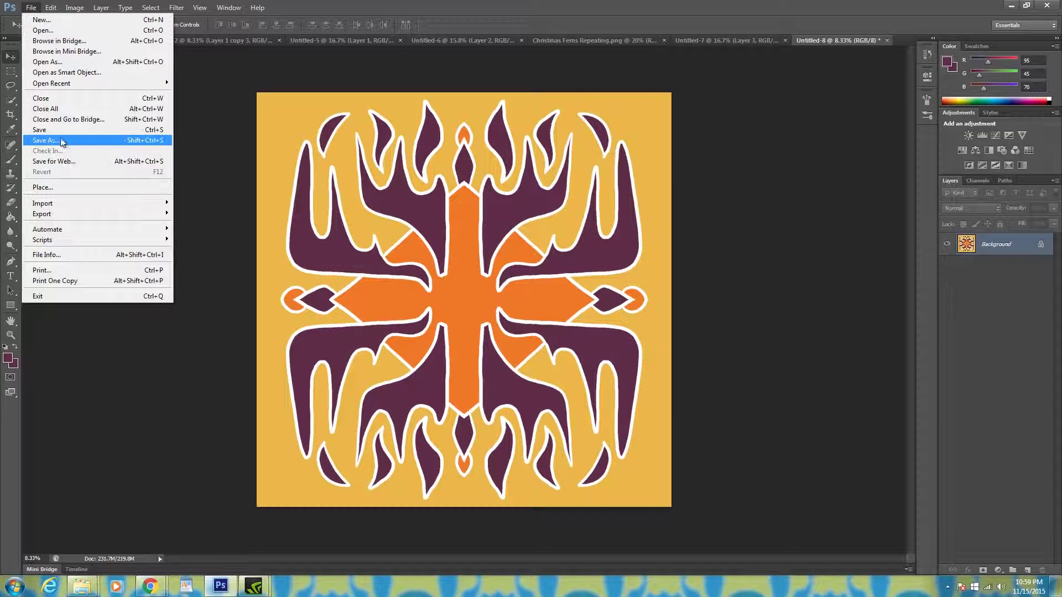
{"action": "left_click", "coordinate": [56, 140]}
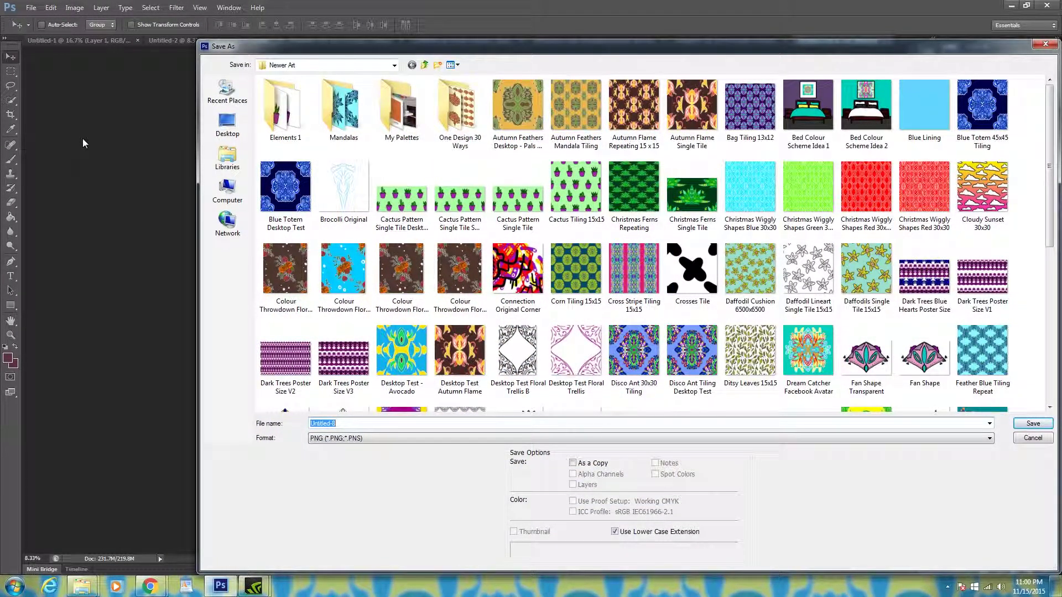
{"action": "type", "text": "Flame Mandala"}
{"action": "key", "text": "Return"}
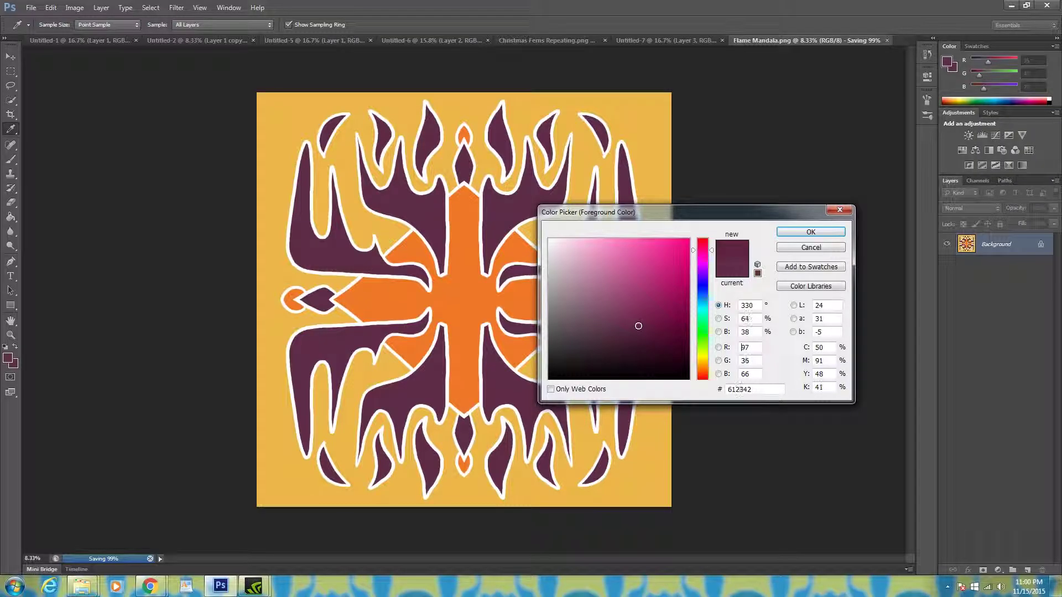
Try a brighter purple of RGB 117, 38, 101 on the upper-left inner flame shape and undo the fill.
{"action": "left_click_drag", "start_coordinate": [638, 325], "coordinate": [643, 315]}
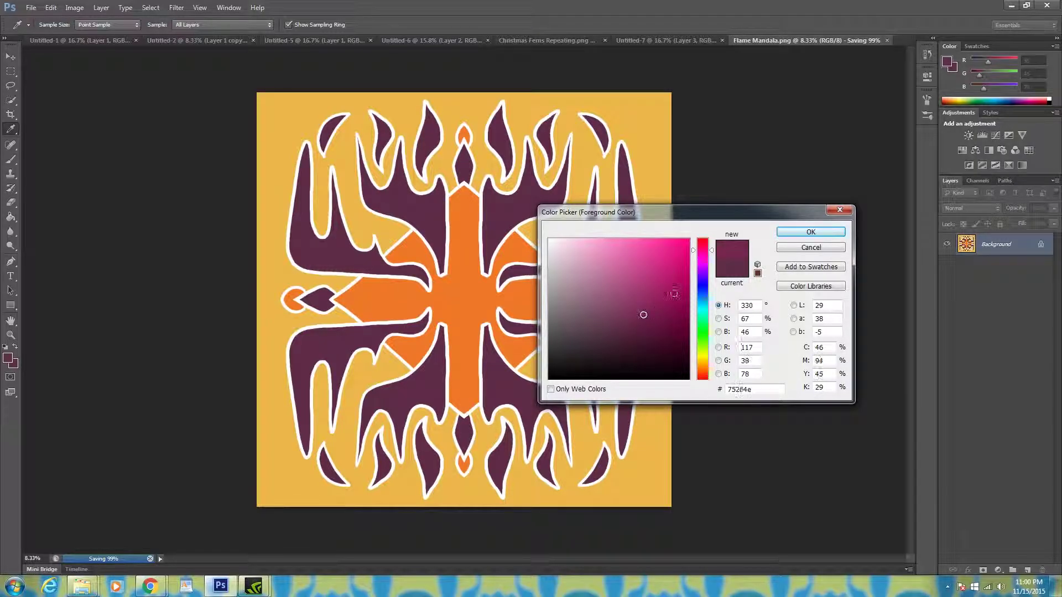
{"action": "left_click_drag", "start_coordinate": [712, 255], "coordinate": [714, 261]}
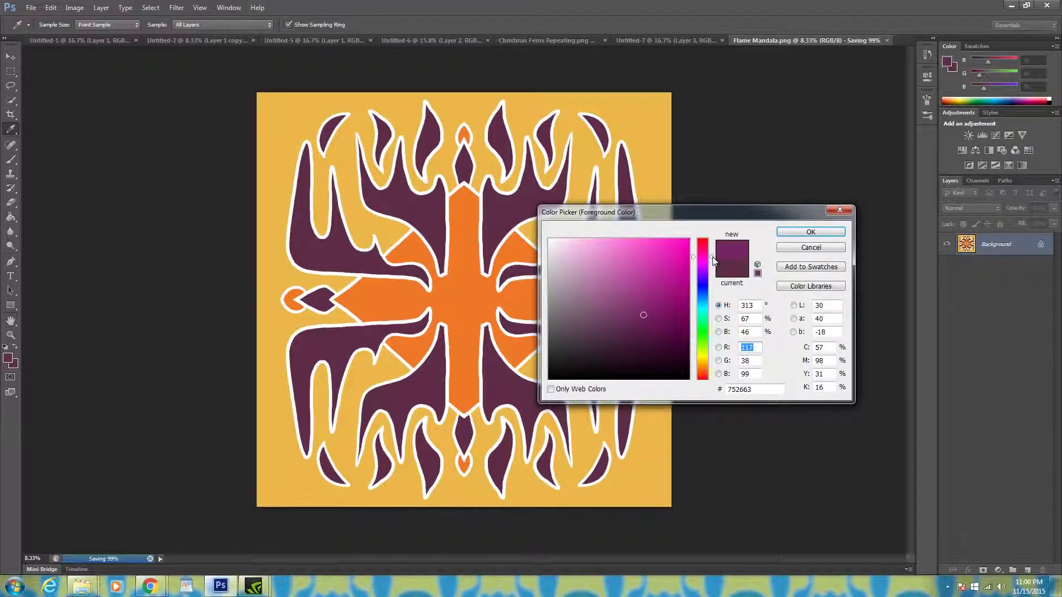
{"action": "left_click", "coordinate": [811, 231]}
{"action": "left_click", "coordinate": [10, 217]}
{"action": "left_click", "coordinate": [404, 221]}
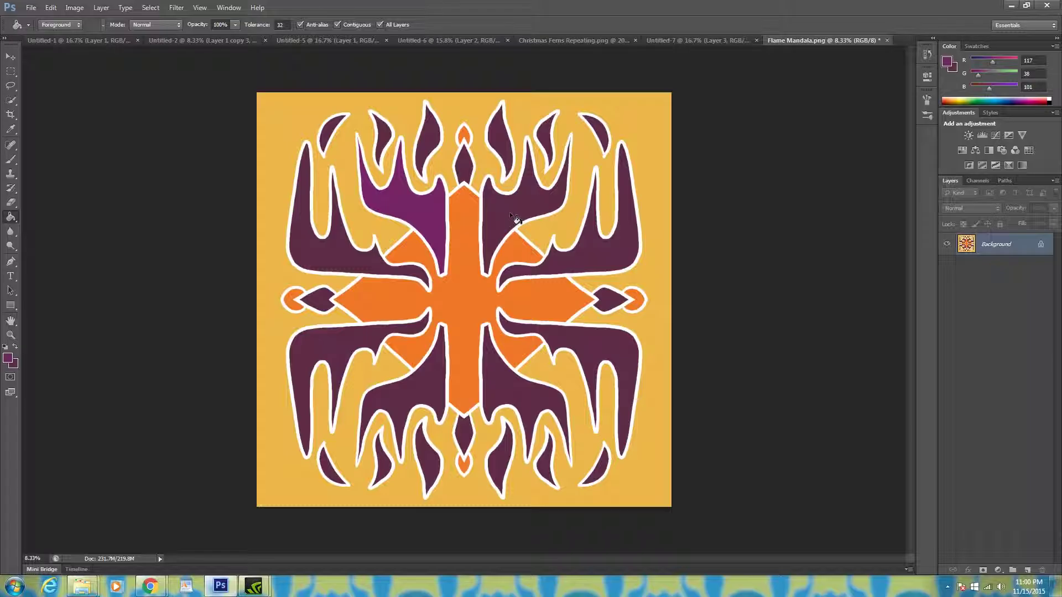
{"action": "left_click", "coordinate": [51, 8]}
{"action": "left_click", "coordinate": [68, 32]}
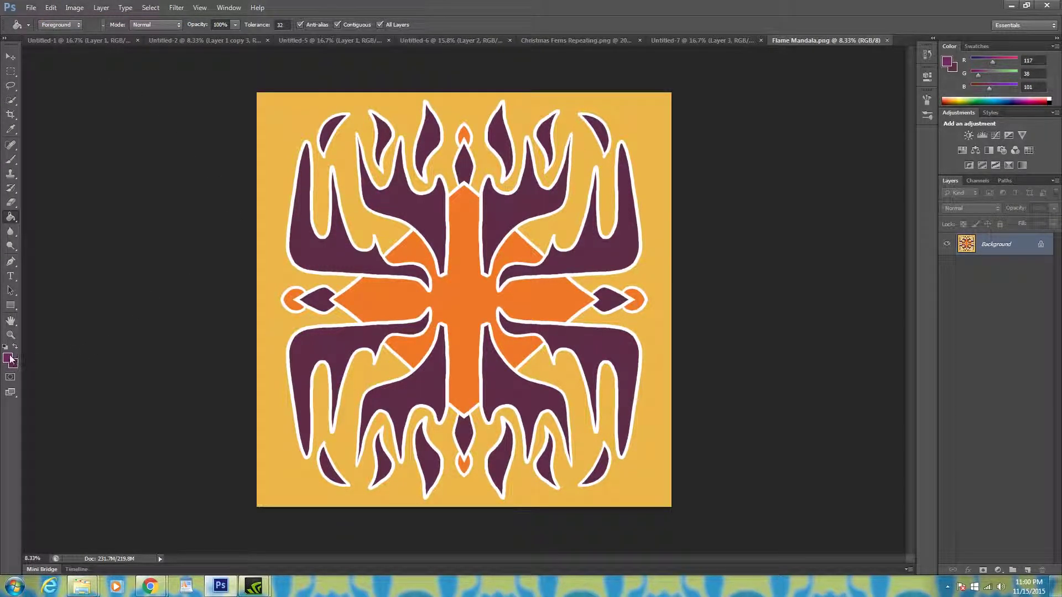
Sample the yellow background, brighten it to about RGB 255, 188, 48, refill the background with it and save the file.
{"action": "left_click", "coordinate": [11, 130]}
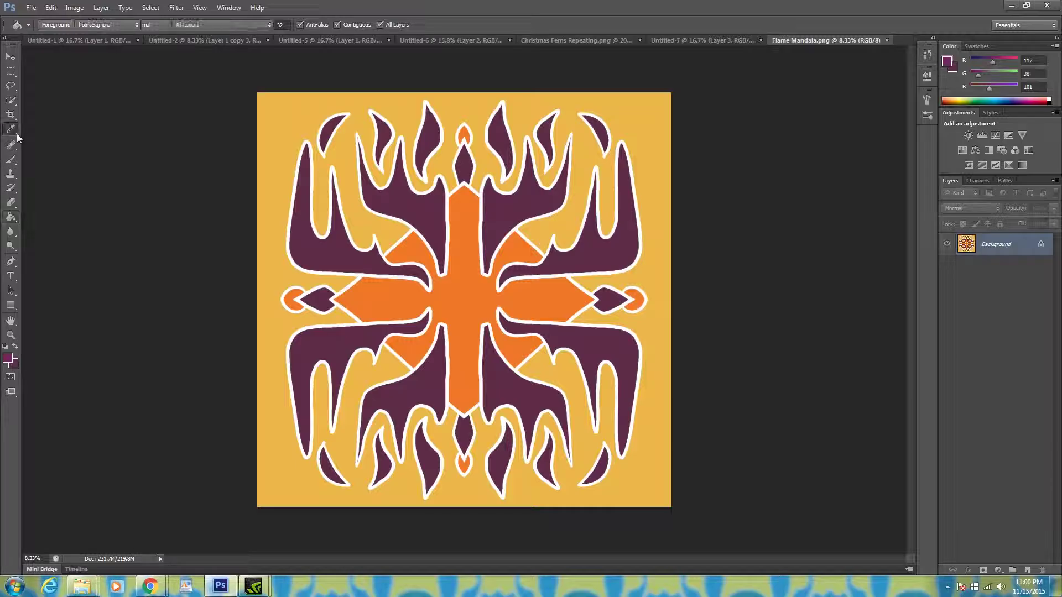
{"action": "left_click", "coordinate": [265, 300]}
{"action": "left_click", "coordinate": [8, 359]}
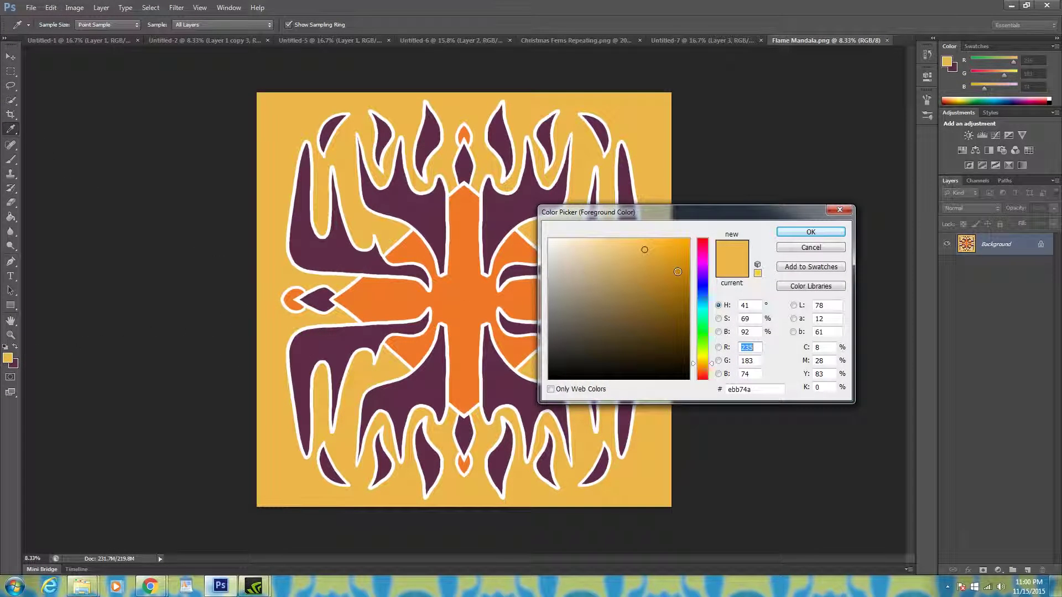
{"action": "left_click", "coordinate": [654, 244]}
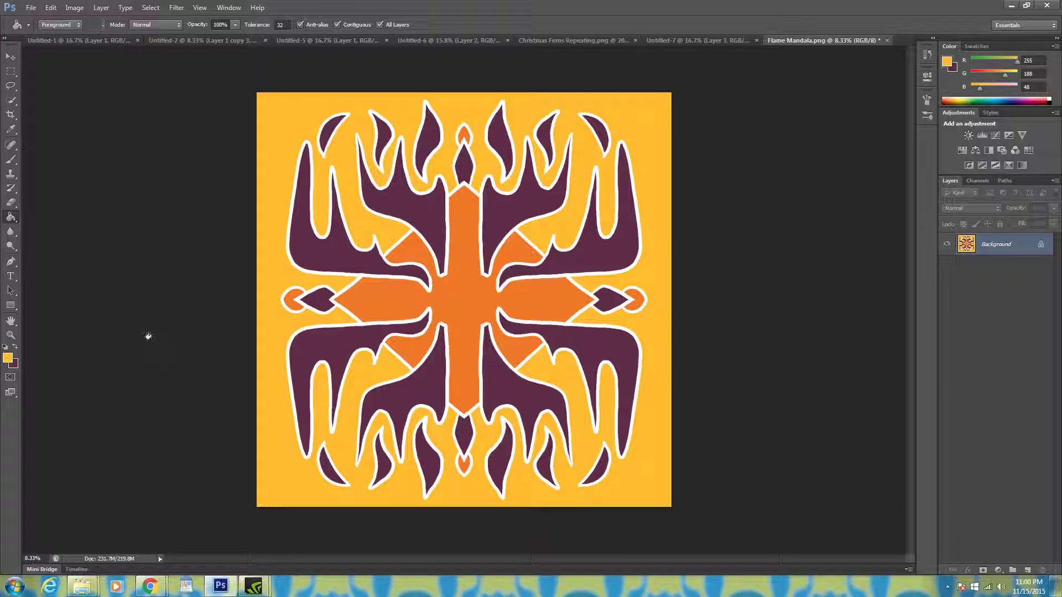
{"action": "left_click", "coordinate": [74, 8]}
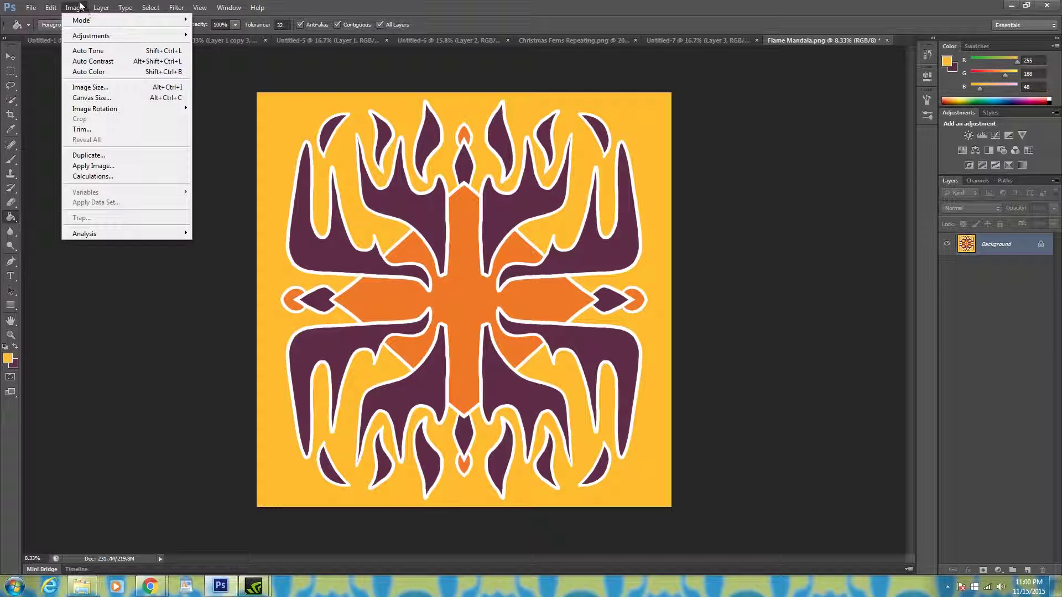
{"action": "left_click", "coordinate": [33, 145]}
{"action": "key", "text": "ctrl+alt+i"}
{"action": "left_click", "coordinate": [741, 391]}
{"action": "left_click", "coordinate": [717, 402]}
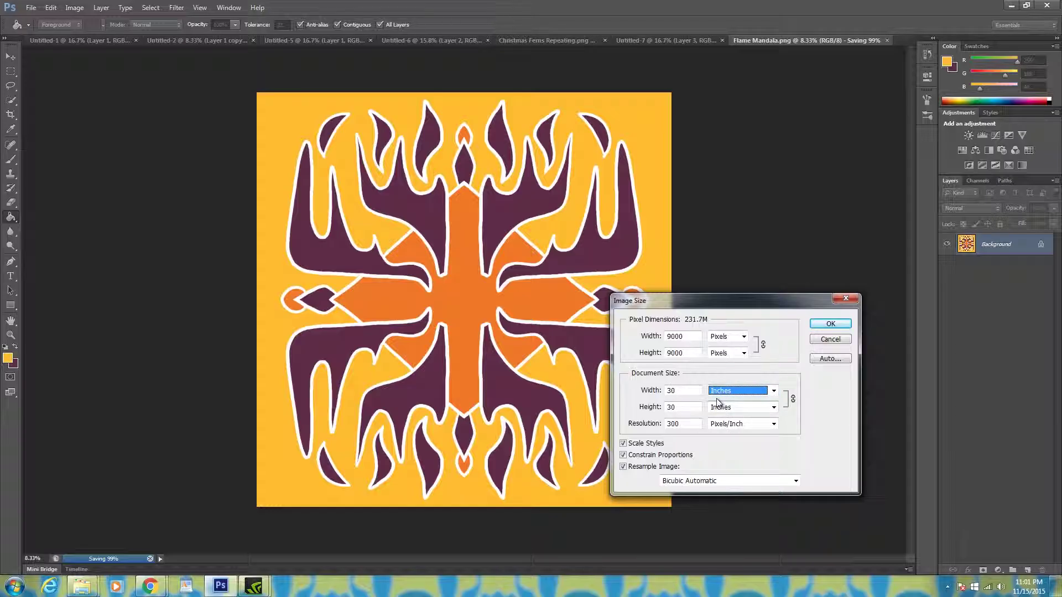
{"action": "double_click", "coordinate": [677, 391]}
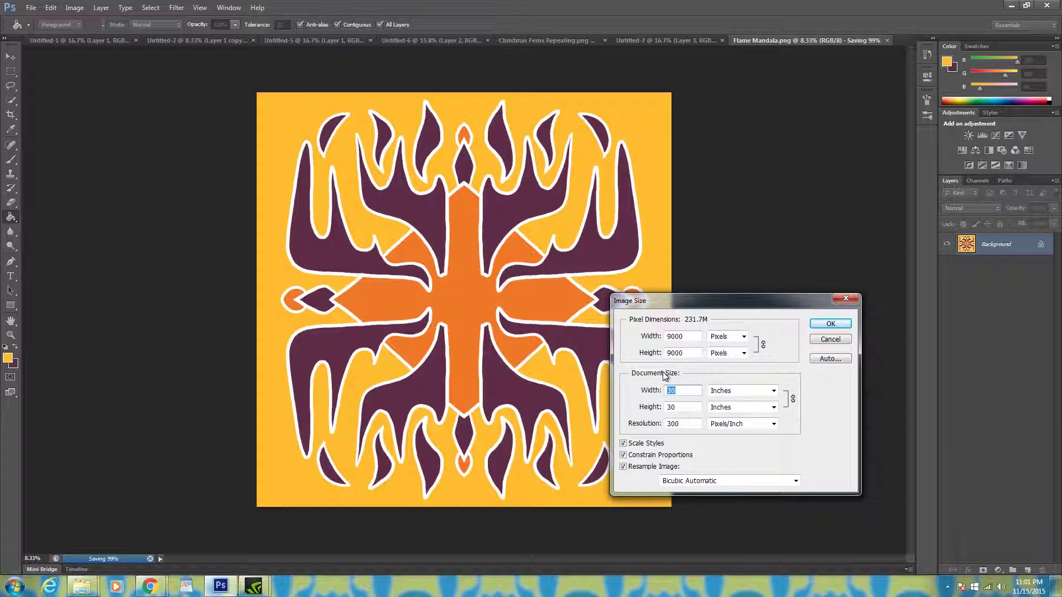
{"action": "left_click", "coordinate": [830, 339]}
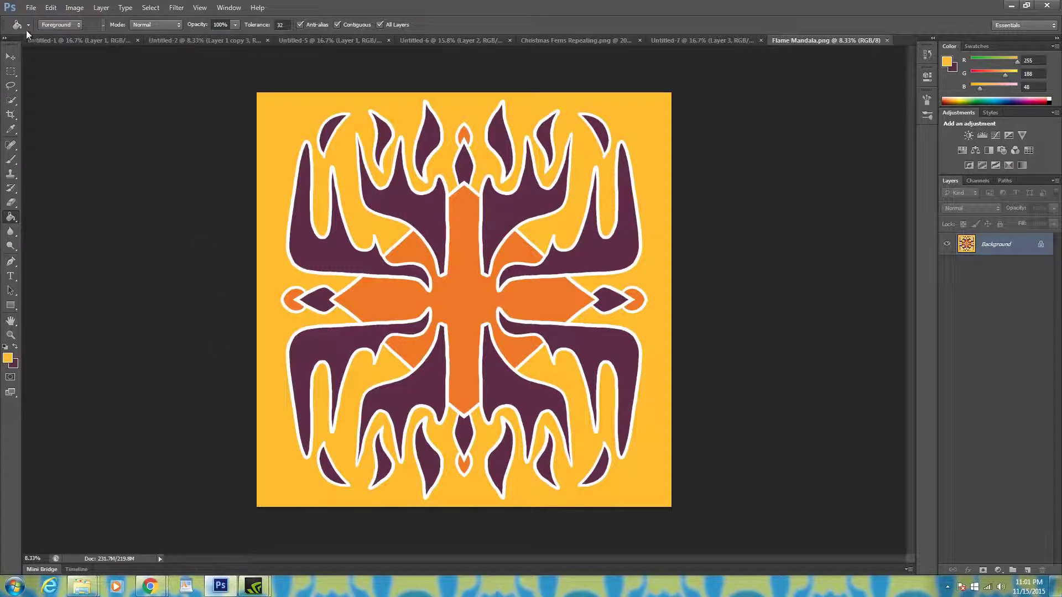
Set the canvas size units to inches and enlarge the canvas to one and a half times its width and height, keeping the artwork centered.
{"action": "left_click", "coordinate": [75, 8]}
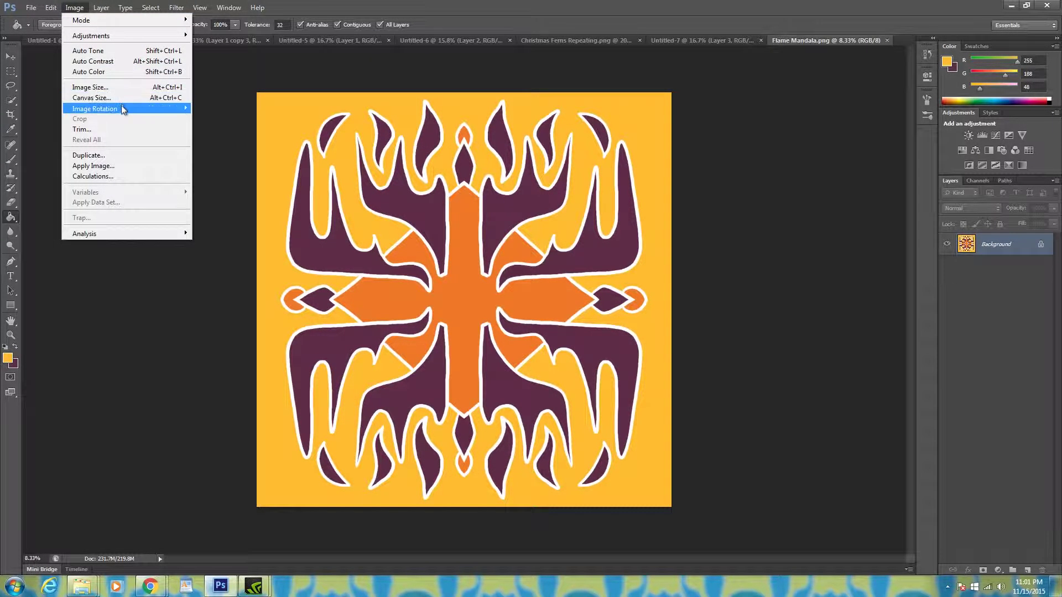
{"action": "mouse_move", "coordinate": [123, 110]}
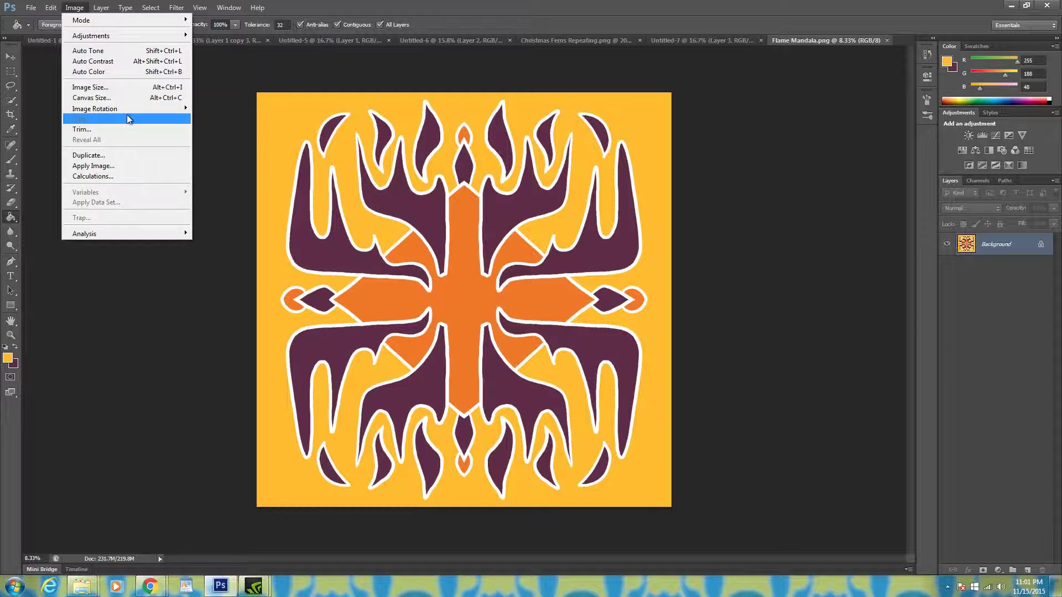
{"action": "left_click", "coordinate": [124, 97]}
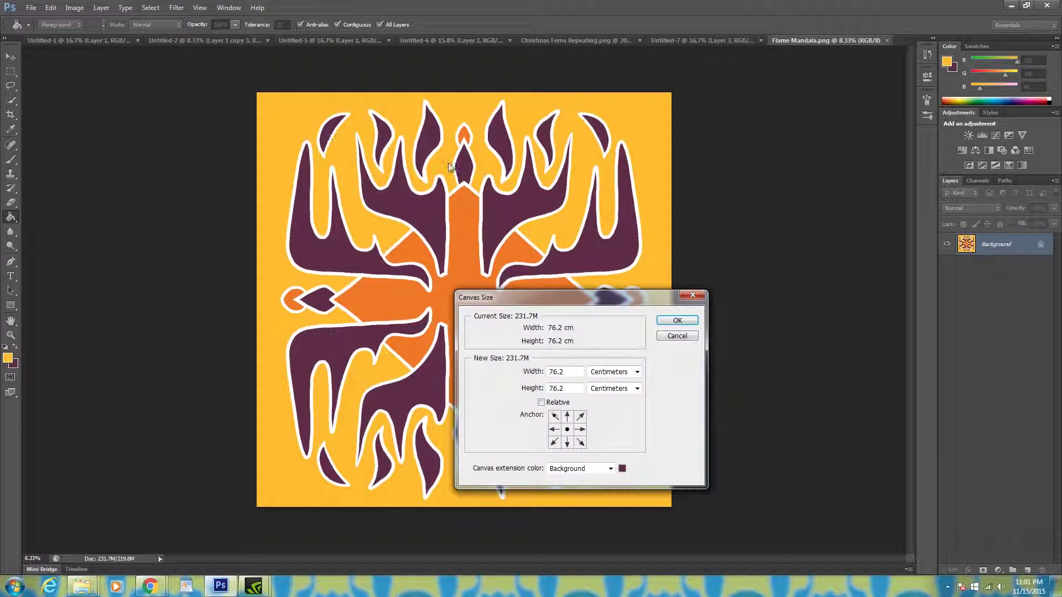
{"action": "left_click", "coordinate": [610, 374]}
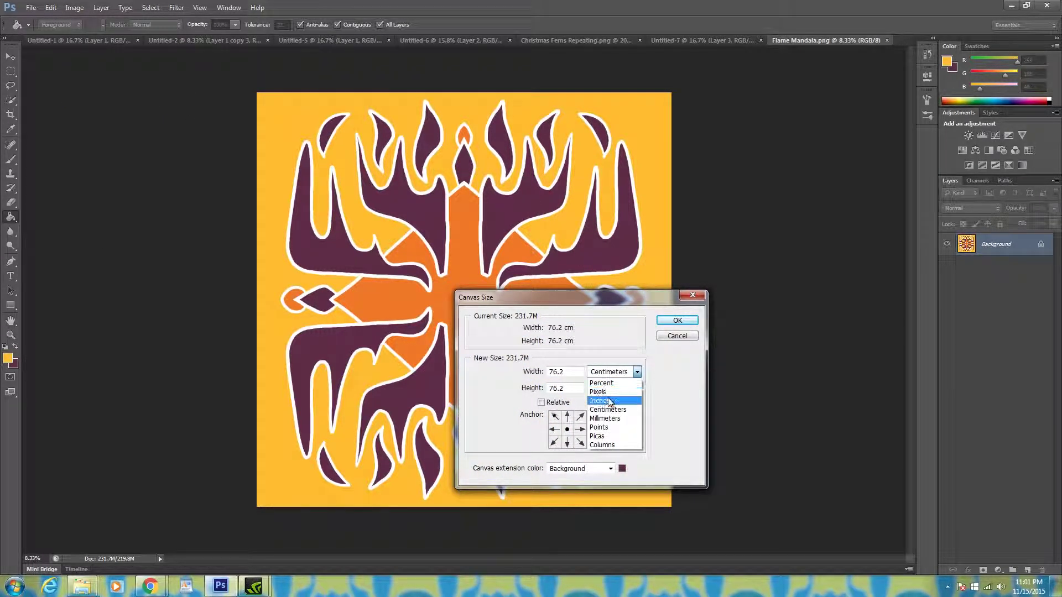
{"action": "left_click", "coordinate": [608, 397]}
{"action": "double_click", "coordinate": [568, 371]}
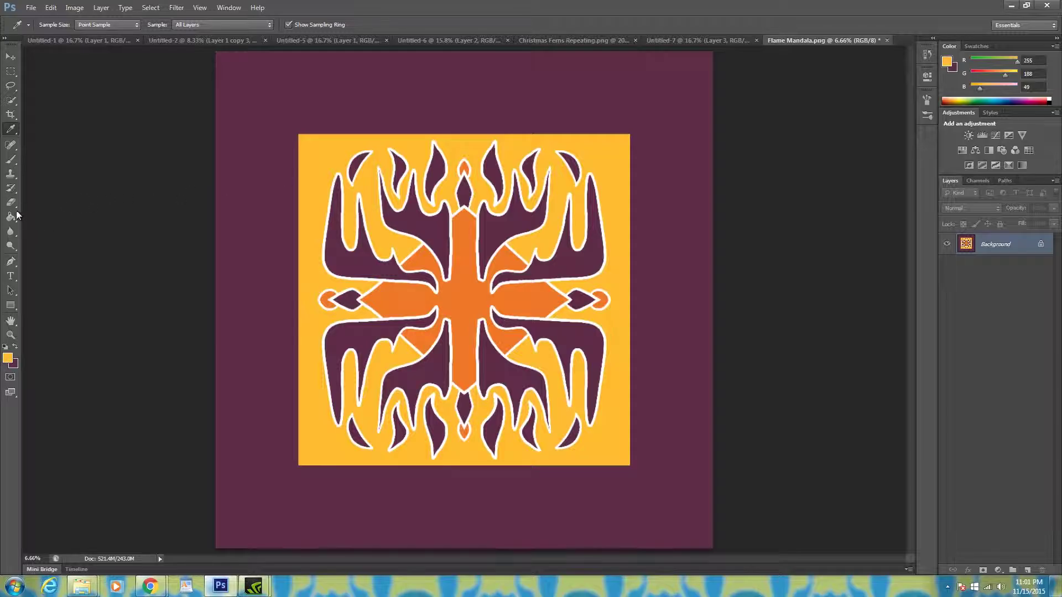
Fill the purple border around the mandala with the yellow foreground color using the Paint Bucket.
{"action": "left_click", "coordinate": [16, 214]}
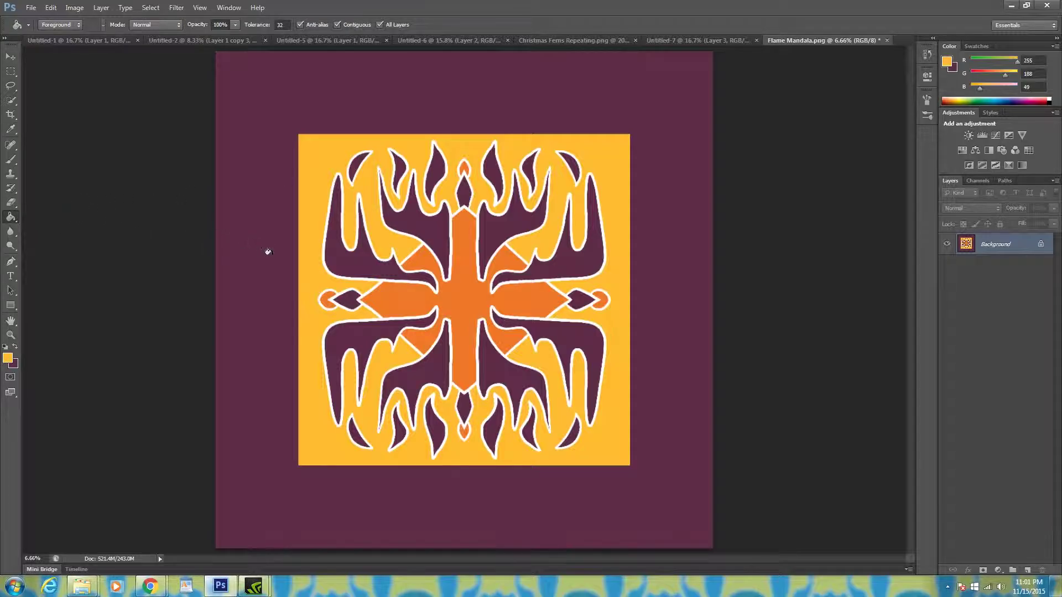